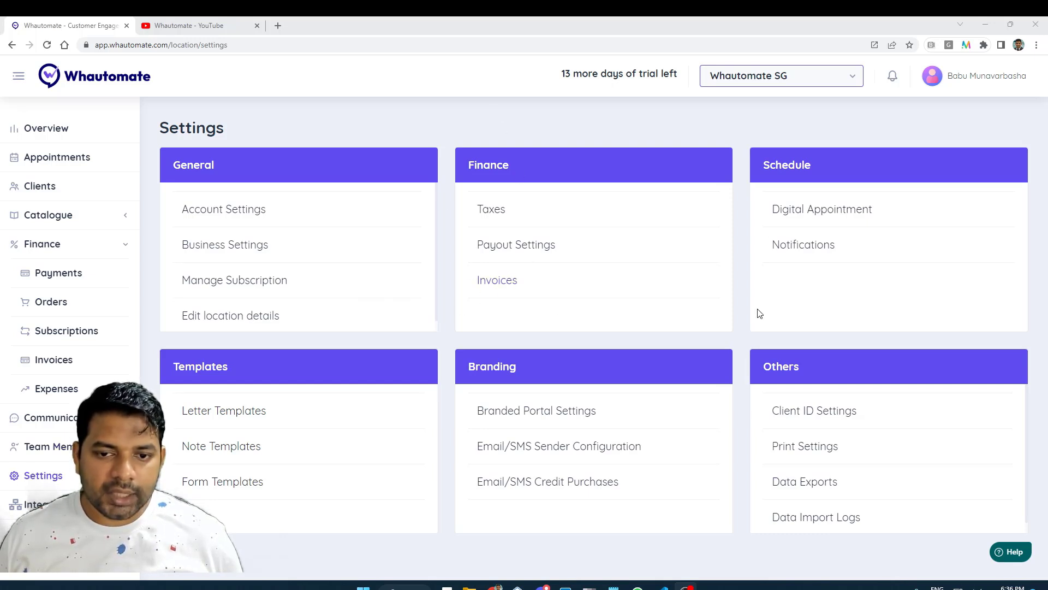
# - In the invoice settings, set the default client notes to "Thank you for your business." and save the update
pyautogui.click(498, 284)
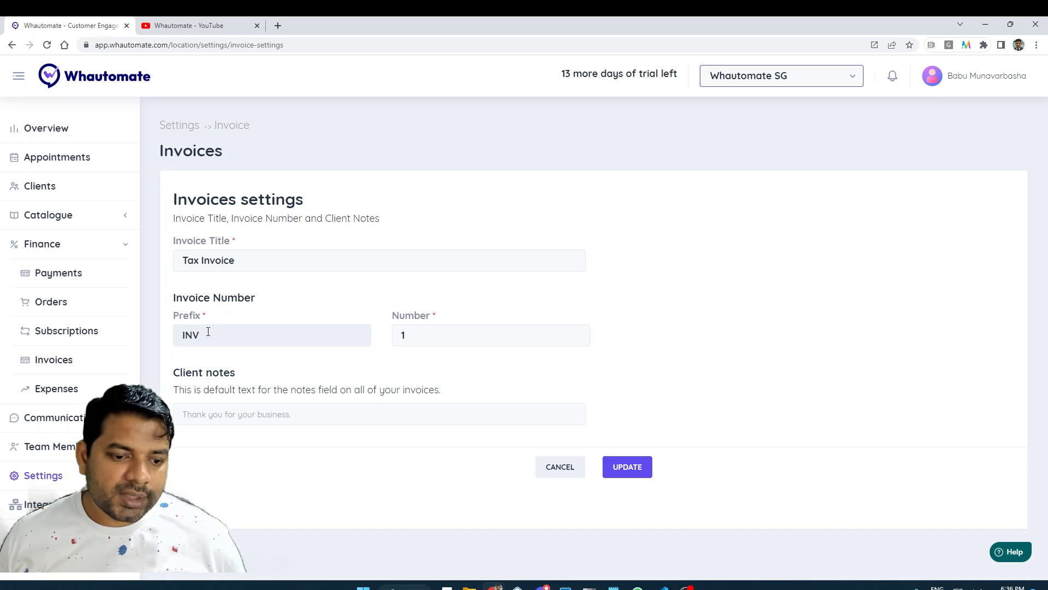
pyautogui.moveTo(208, 332); pyautogui.dragTo(145, 328)
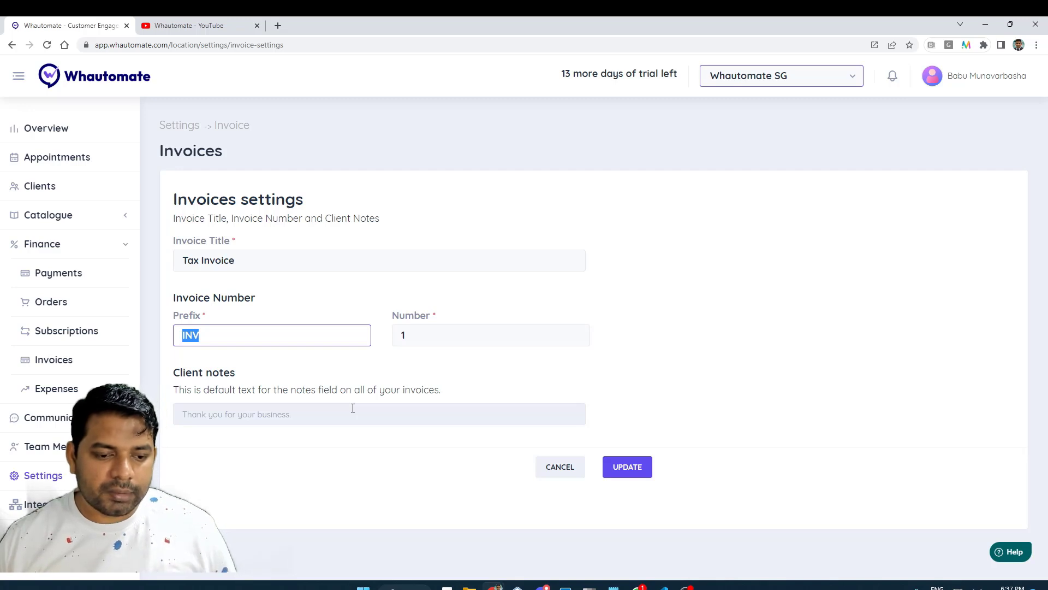
pyautogui.click(352, 408)
pyautogui.write('Thank')
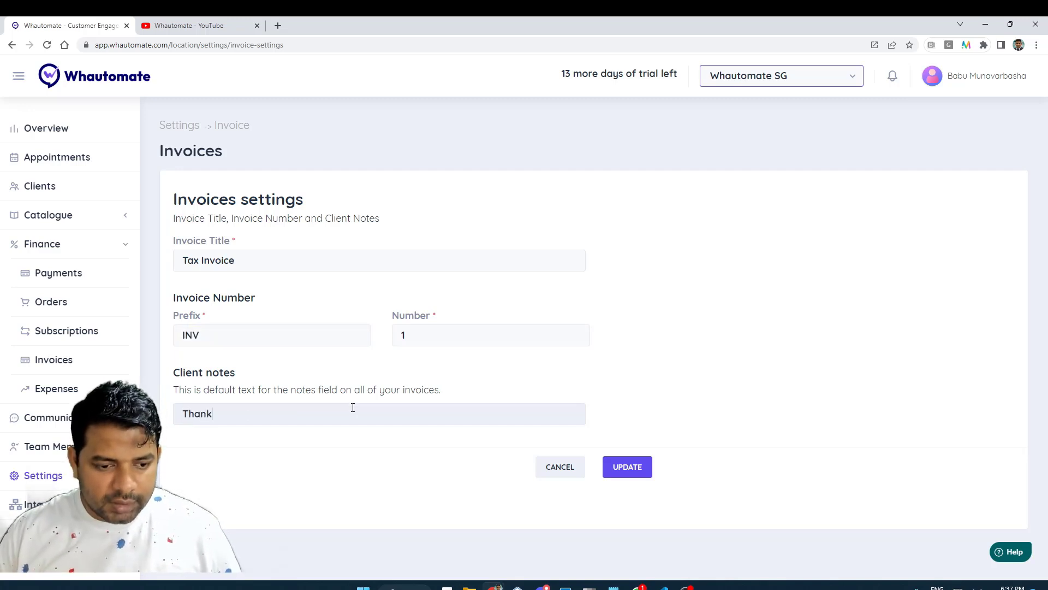
pyautogui.write(' you for your ')
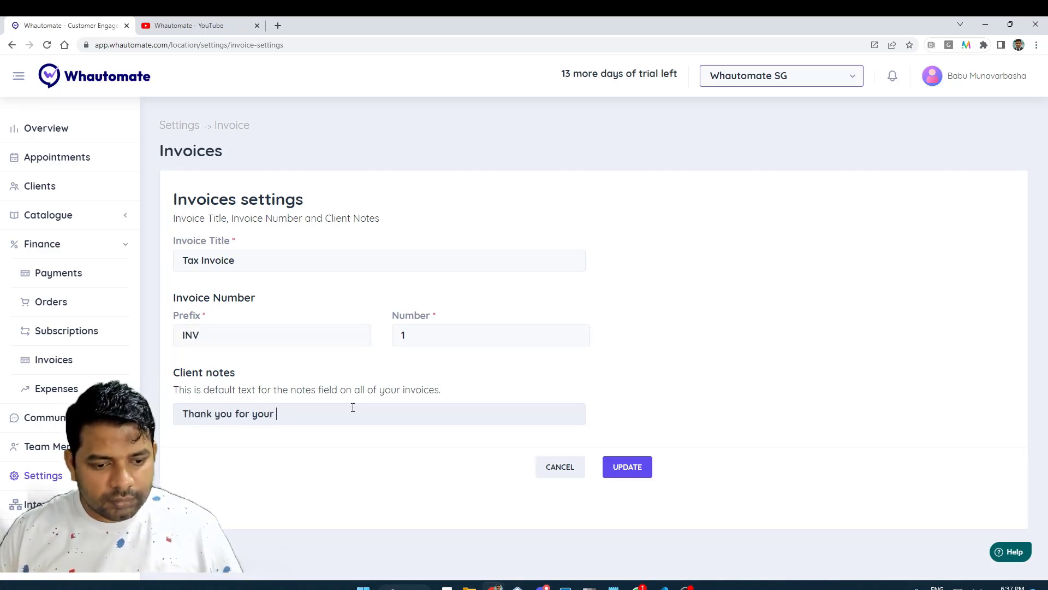
pyautogui.write('business.')
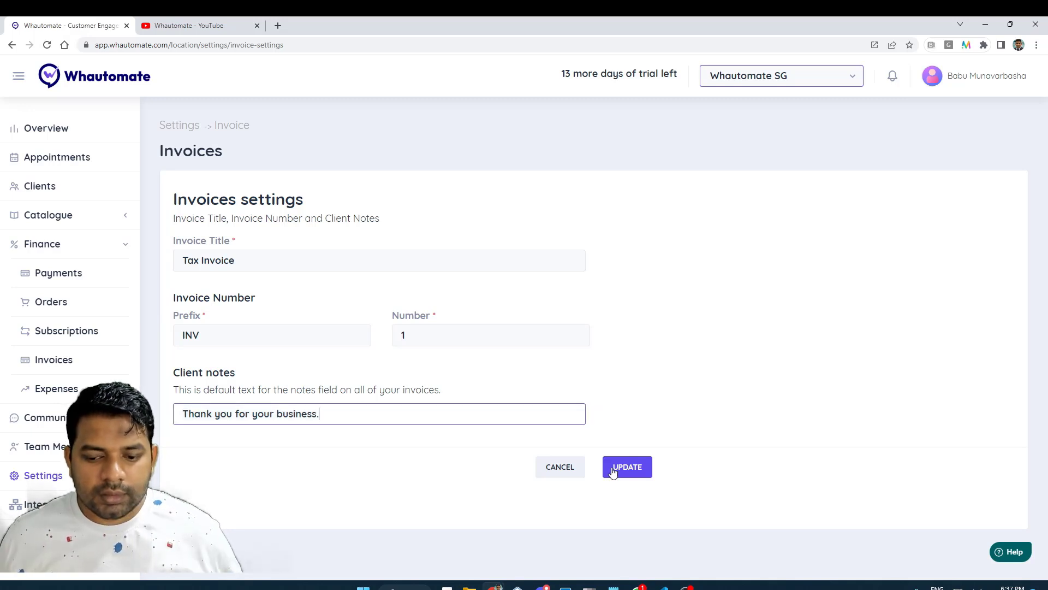
pyautogui.click(615, 467)
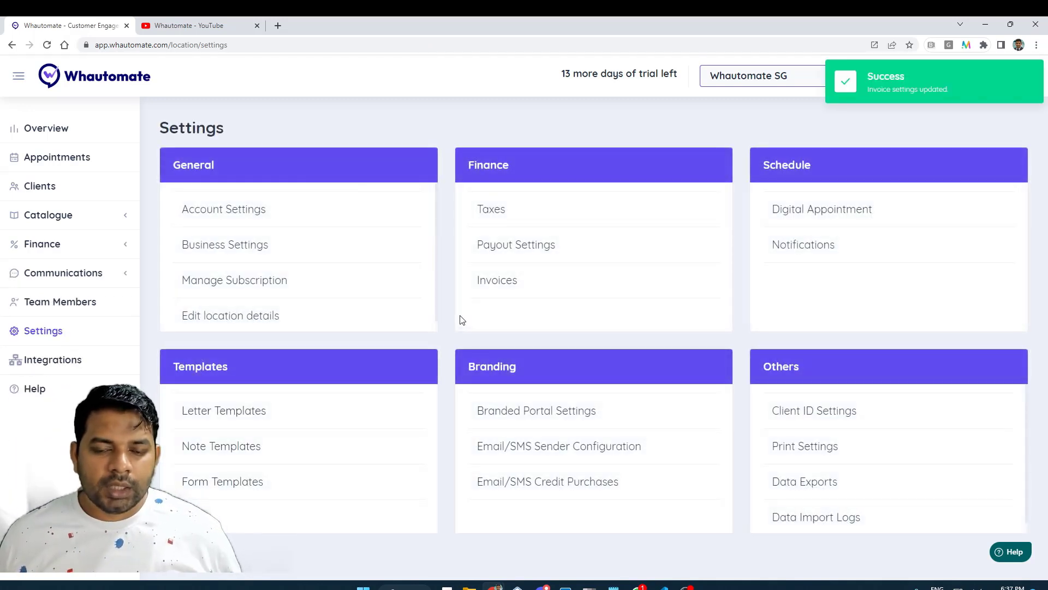
# - Create a new active tax named GST with a rate of 8% in the tax settings
pyautogui.click(504, 215)
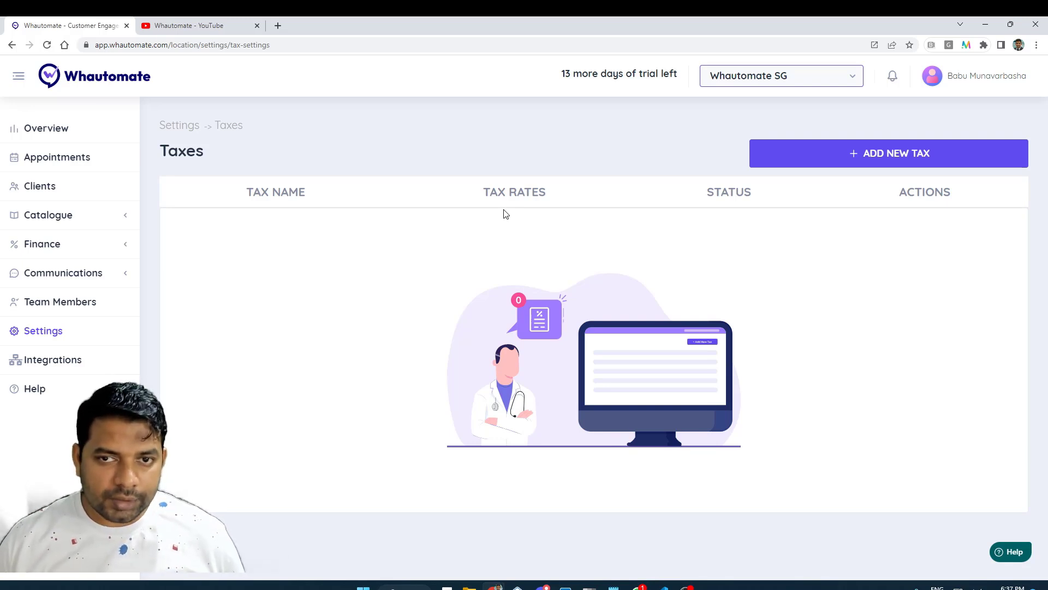
pyautogui.click(832, 161)
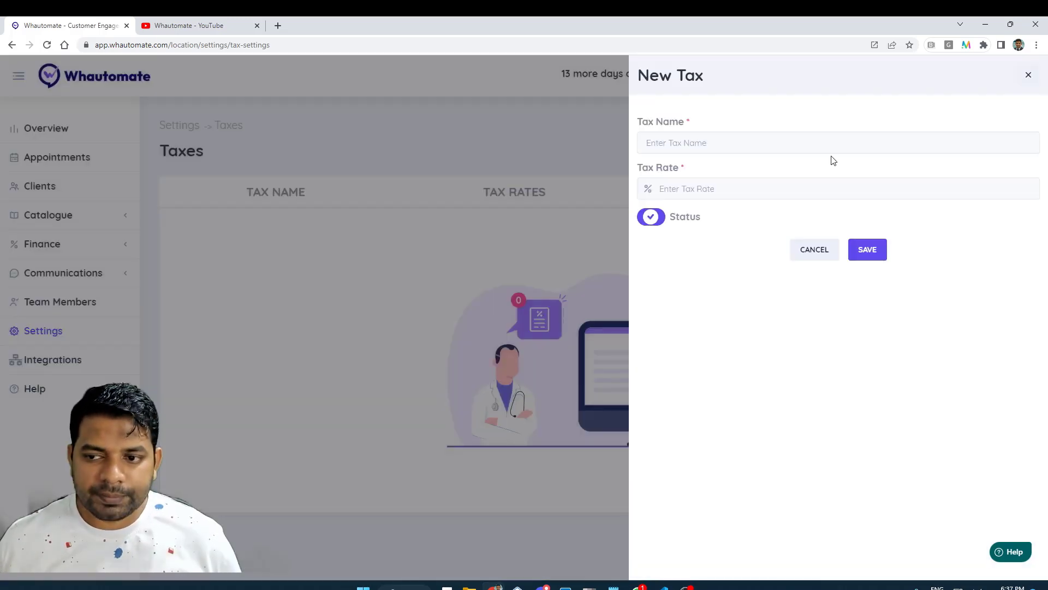
pyautogui.click(755, 142)
pyautogui.write('G')
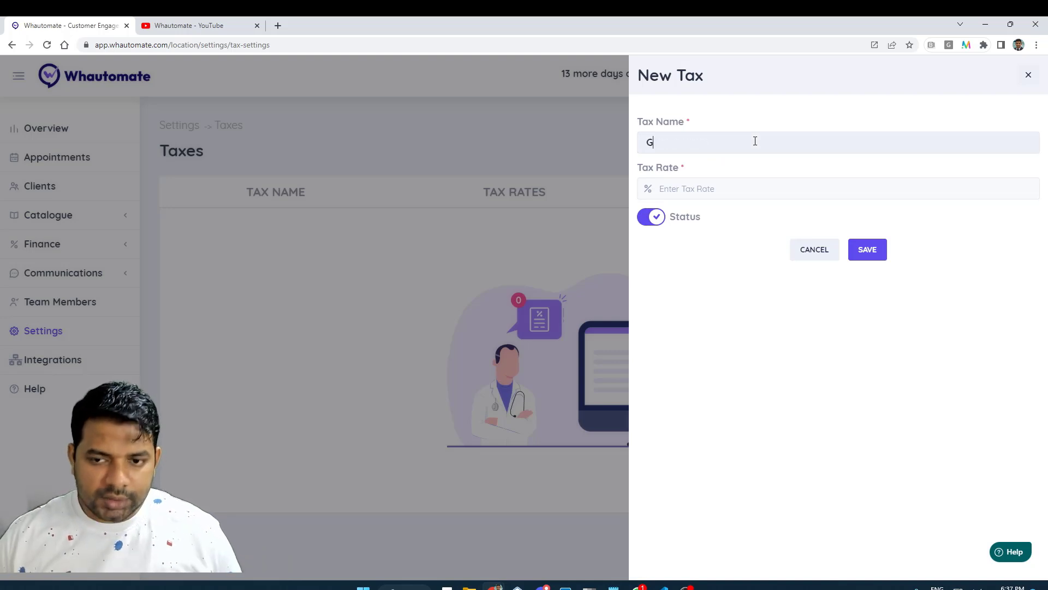
pyautogui.write('ST8')
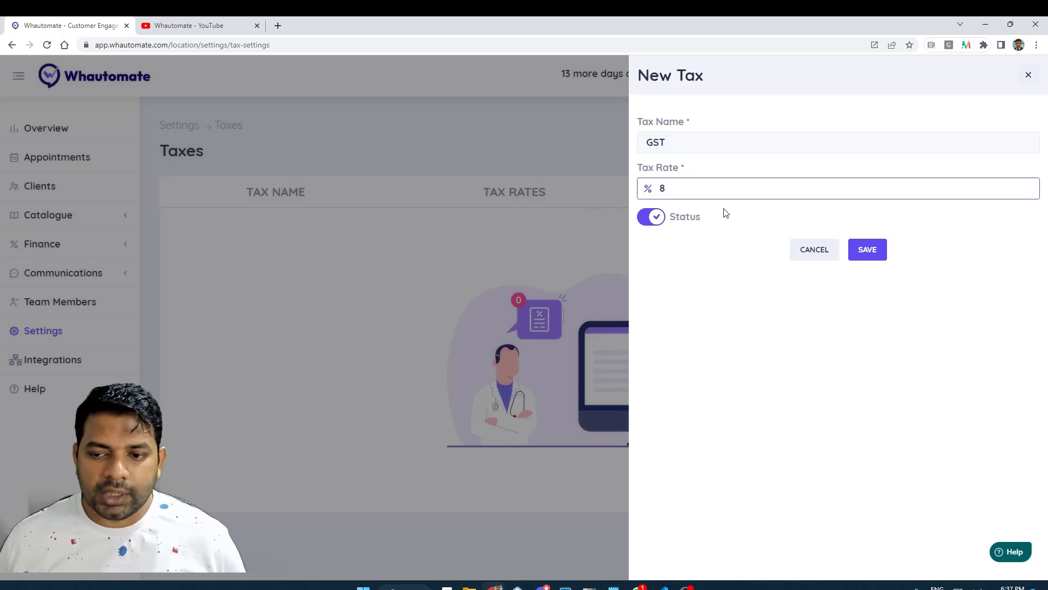
pyautogui.click(874, 258)
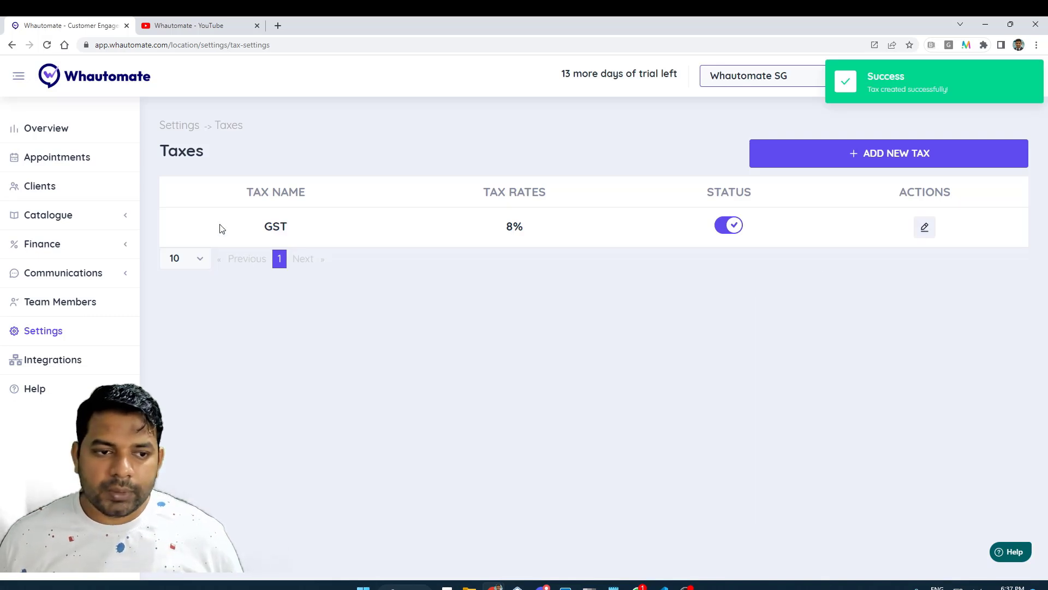
# - Start a new invoice from the finance invoices list and choose the demo user as its client
pyautogui.click(109, 247)
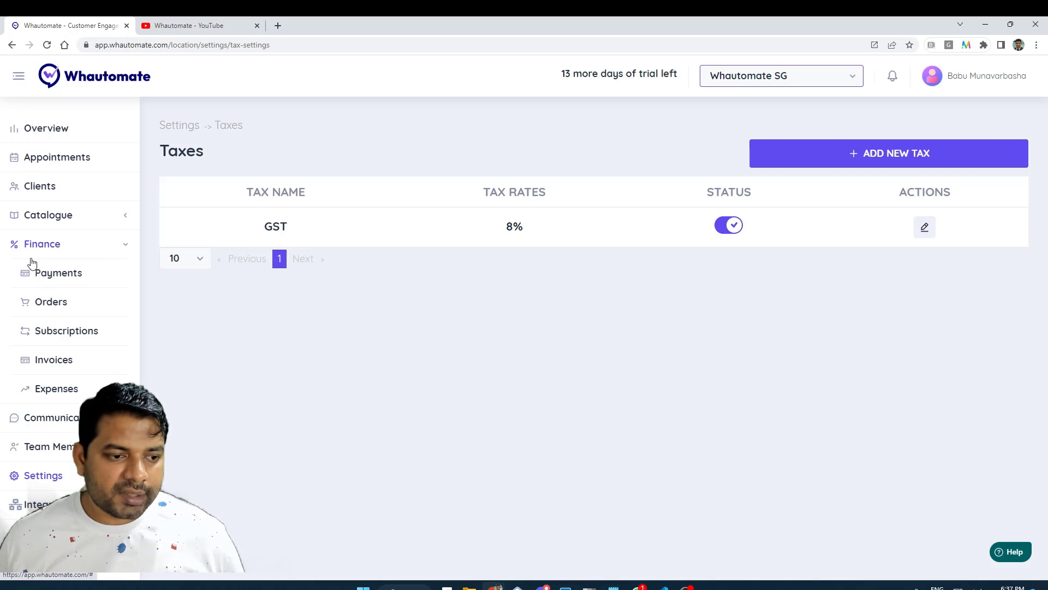
pyautogui.click(47, 364)
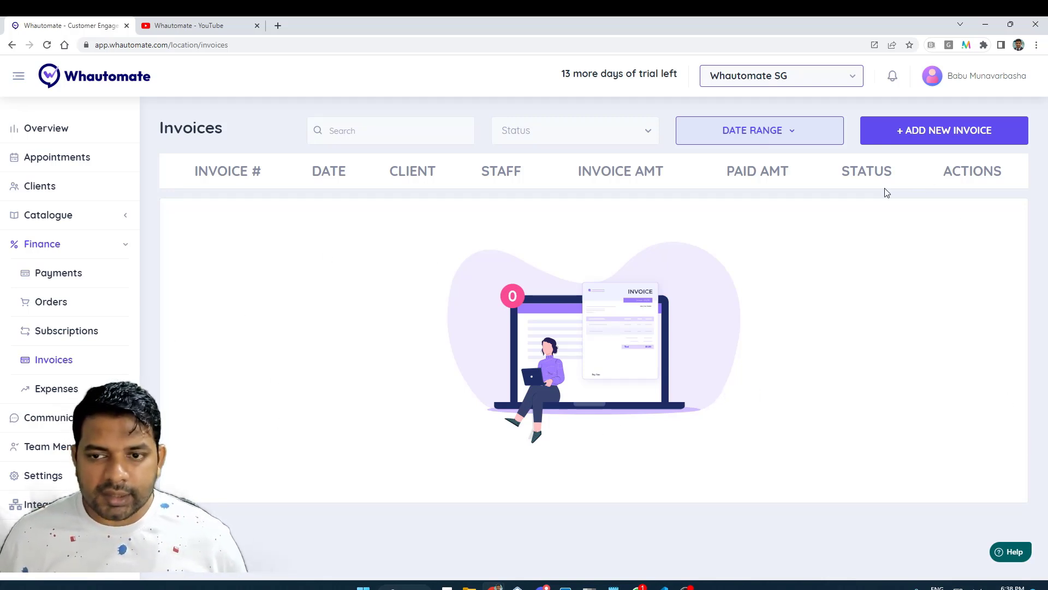
pyautogui.click(910, 139)
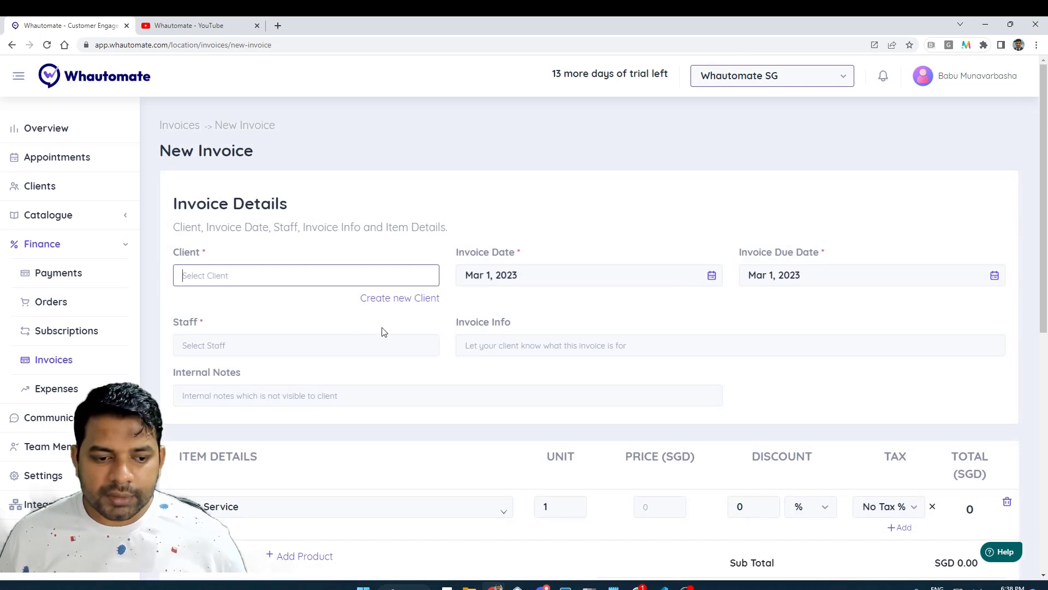
pyautogui.scroll(-3, 253, 271)
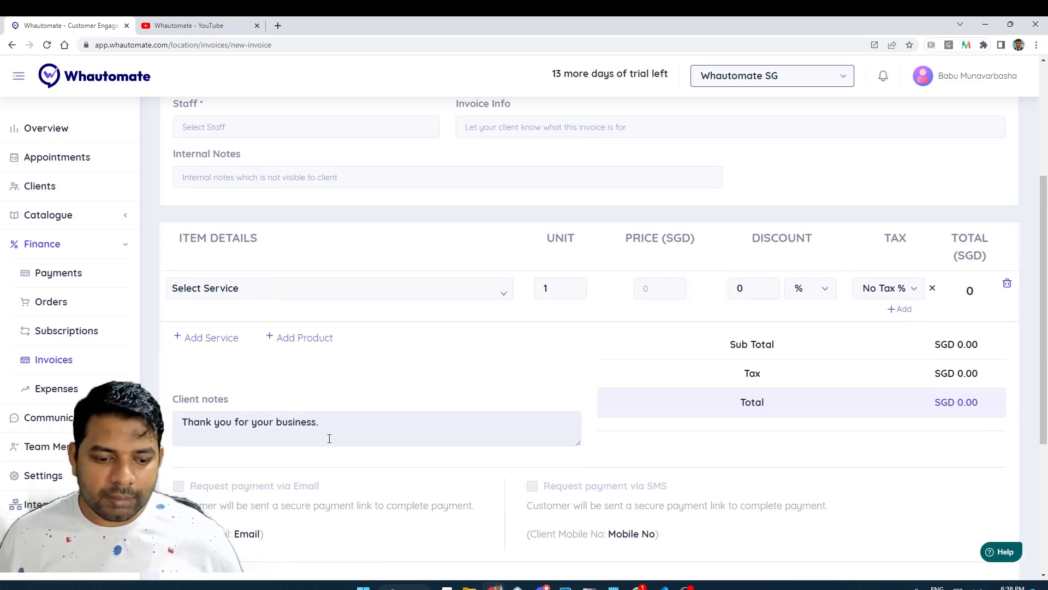
pyautogui.scroll(4, 337, 428)
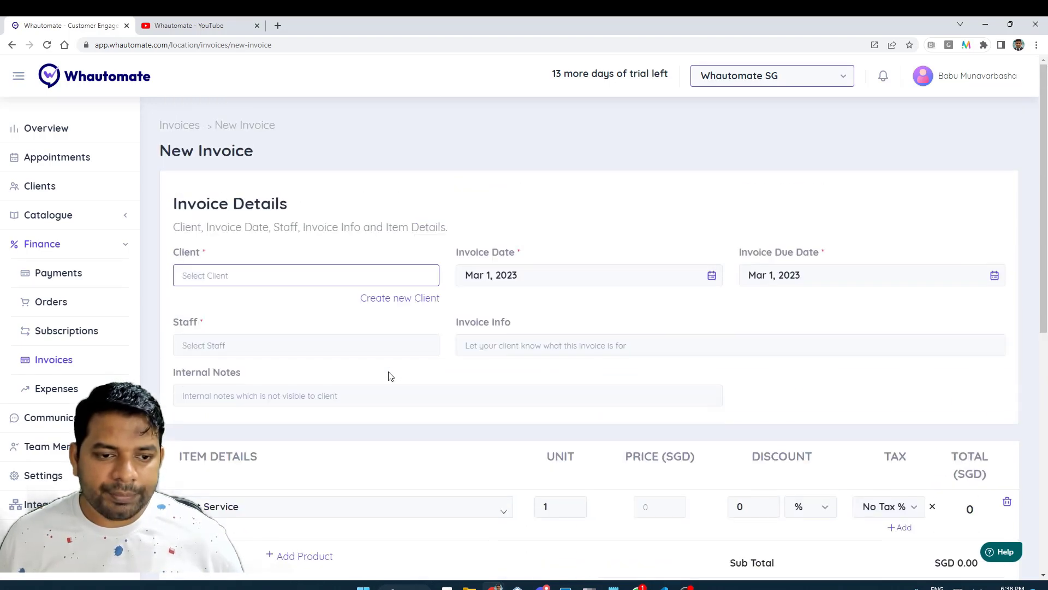
pyautogui.click(270, 270)
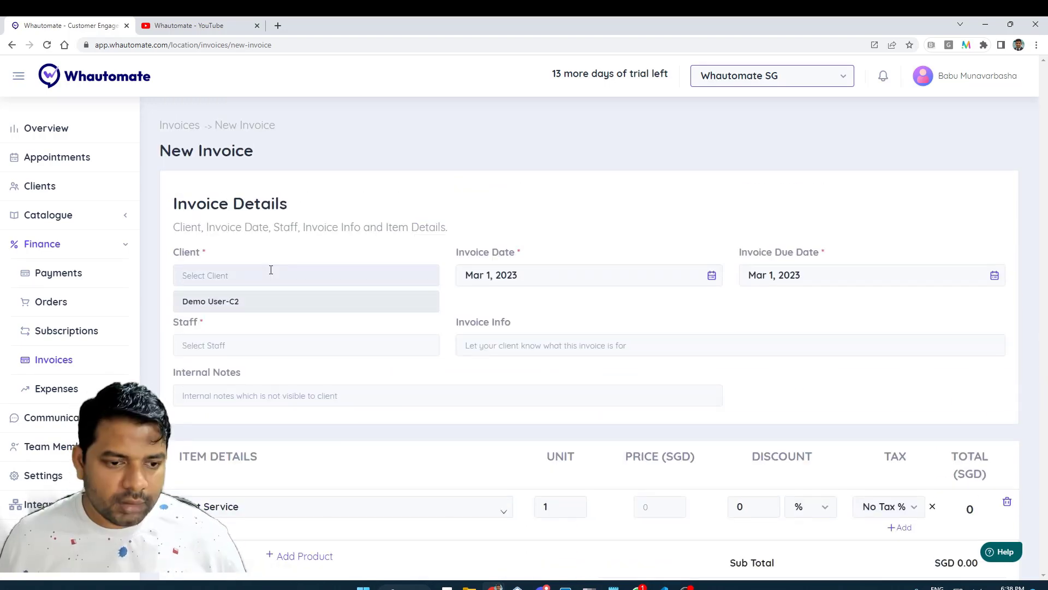
pyautogui.click(253, 303)
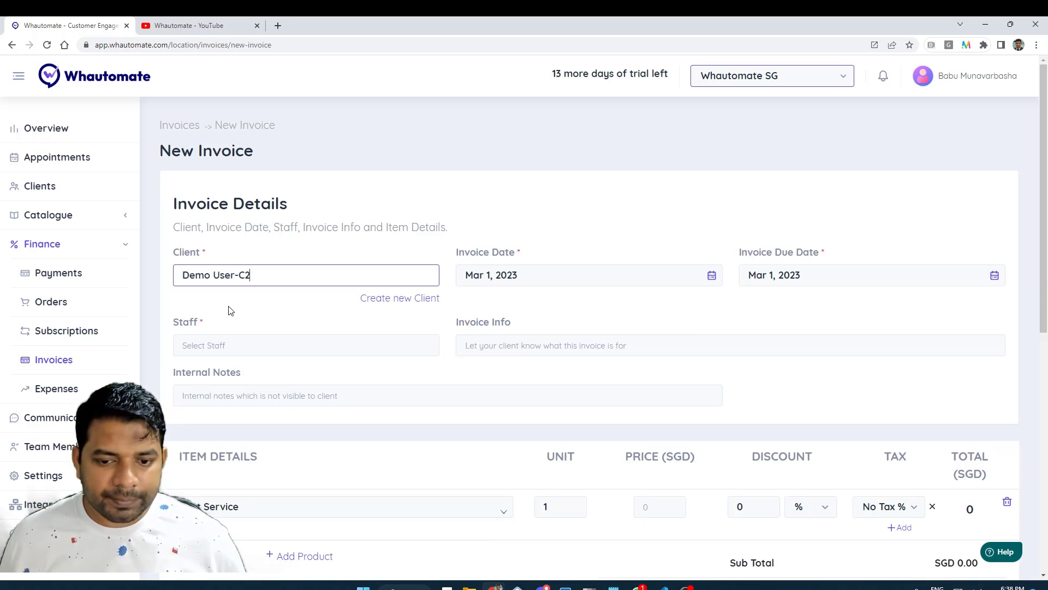
# - Assign the demo user as the invoice's staff member and enter "VIP Customer" as internal notes
pyautogui.click(290, 349)
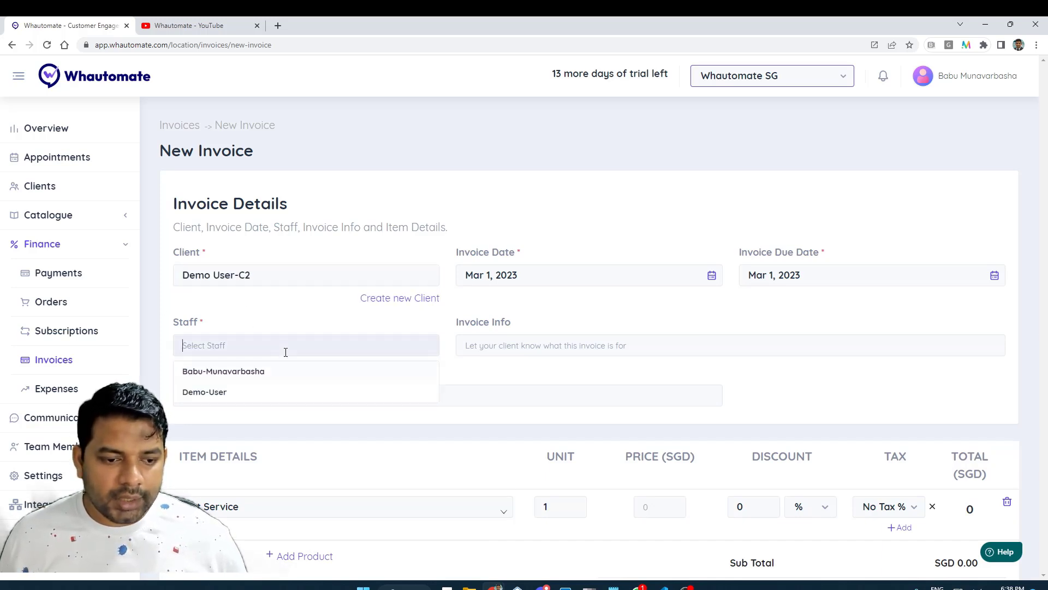
pyautogui.click(212, 392)
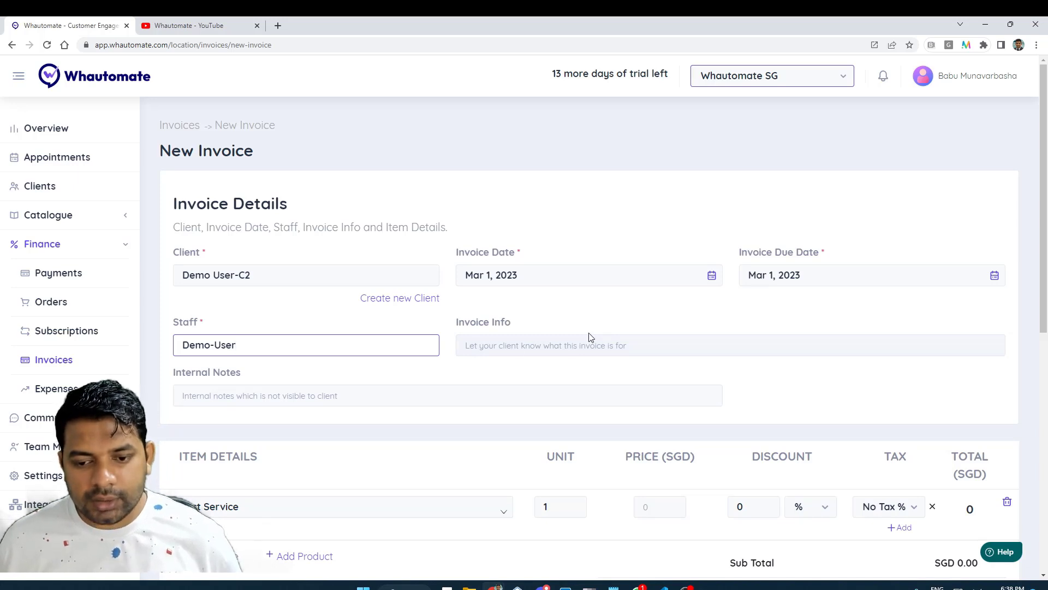
pyautogui.click(302, 396)
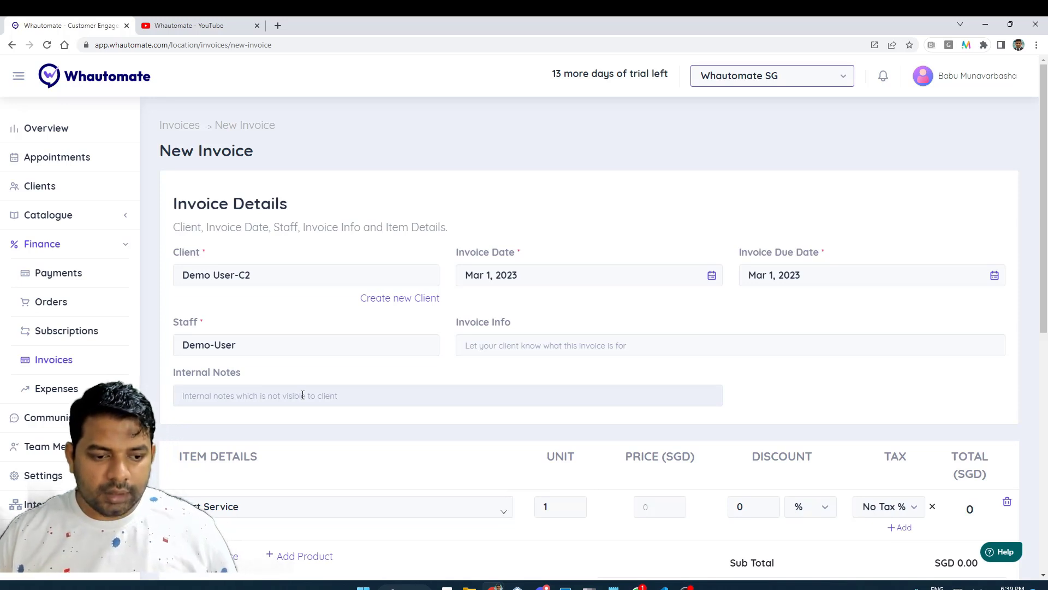
pyautogui.write('ViP Customer')
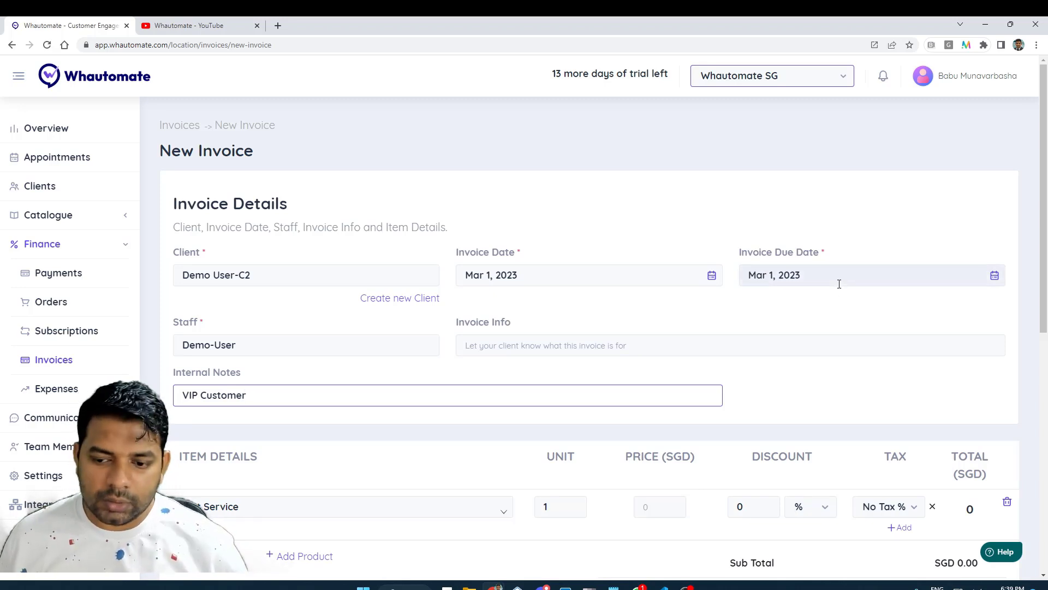
# - Choose Demo Service as the invoice item and give it a fixed discount of 25 SGD
pyautogui.scroll(-3, 864, 282)
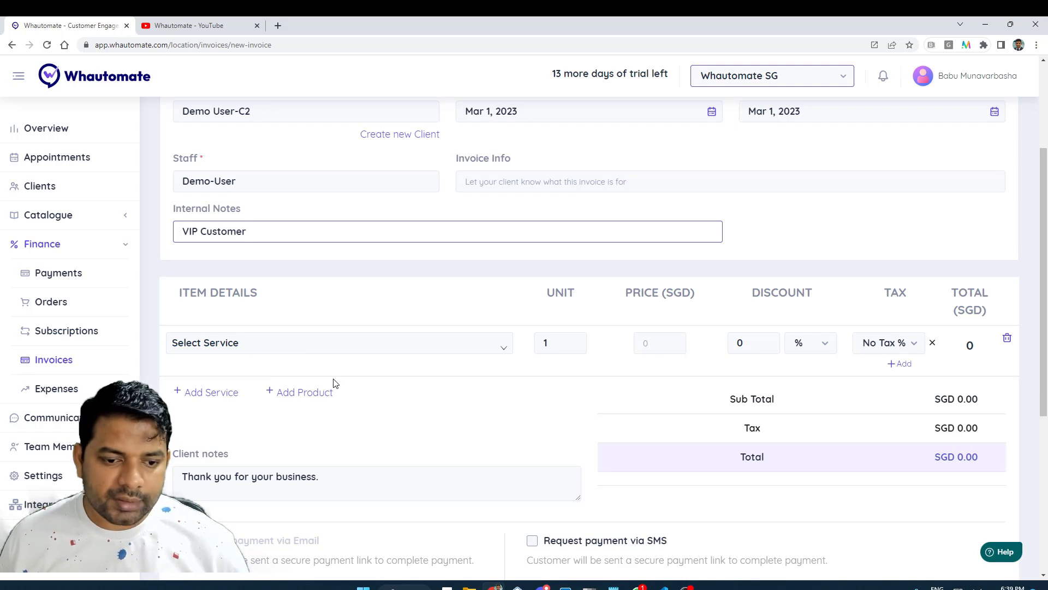
pyautogui.click(251, 354)
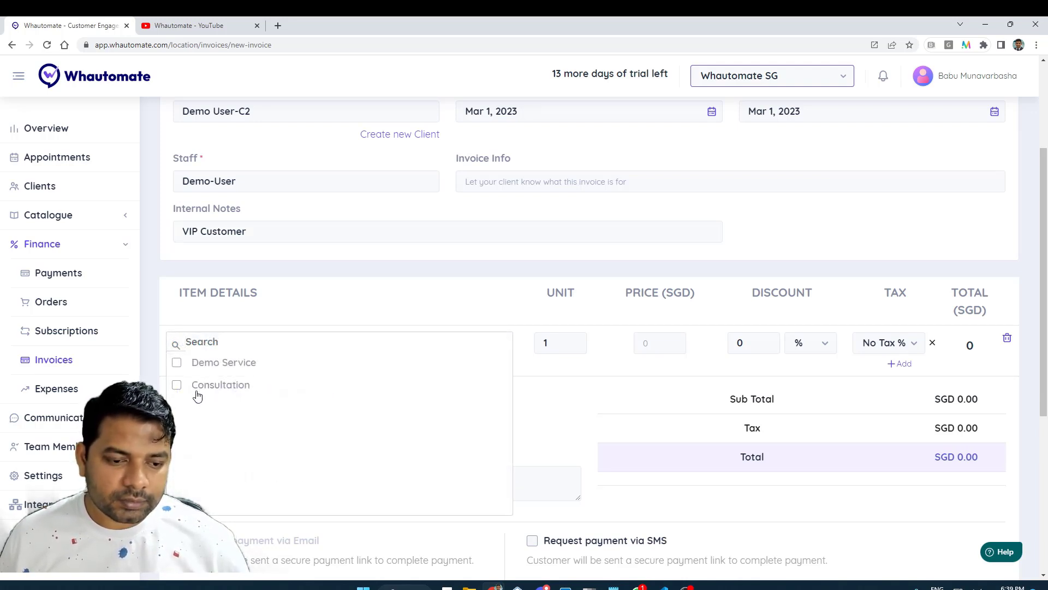
pyautogui.click(177, 364)
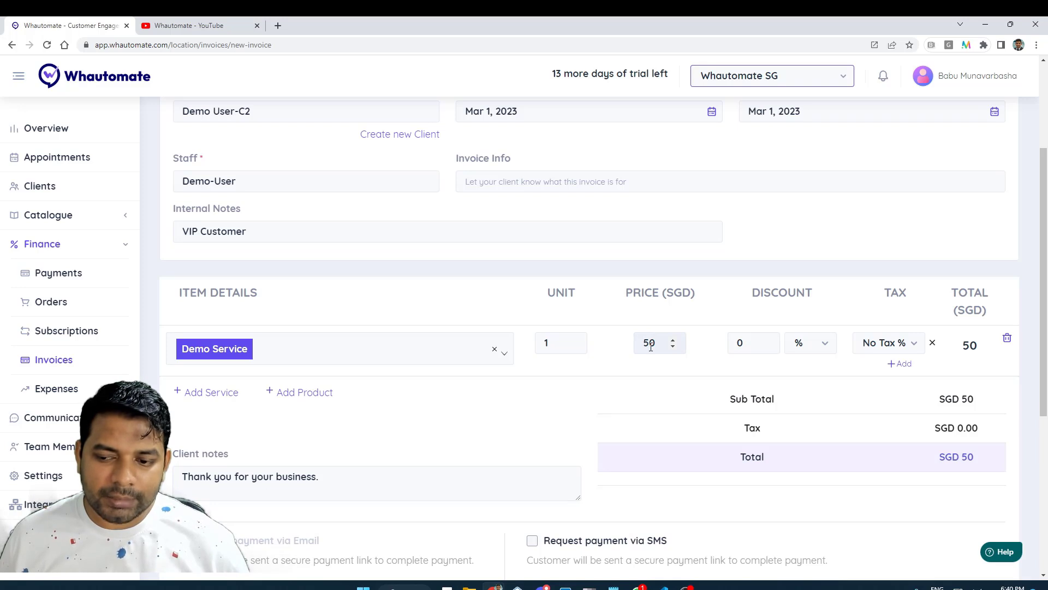
pyautogui.click(819, 345)
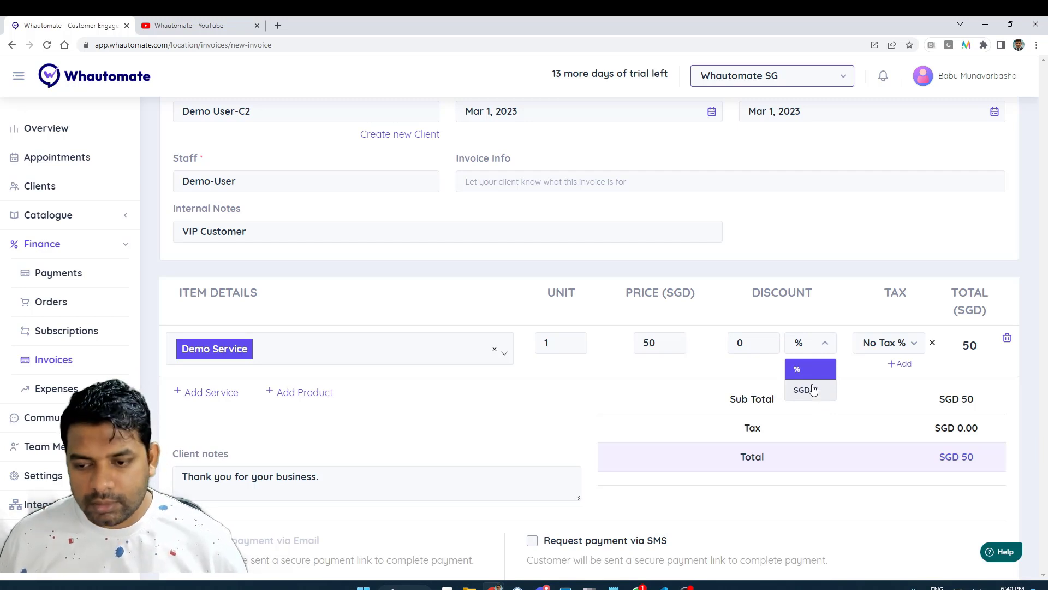
pyautogui.click(814, 389)
pyautogui.click(739, 342)
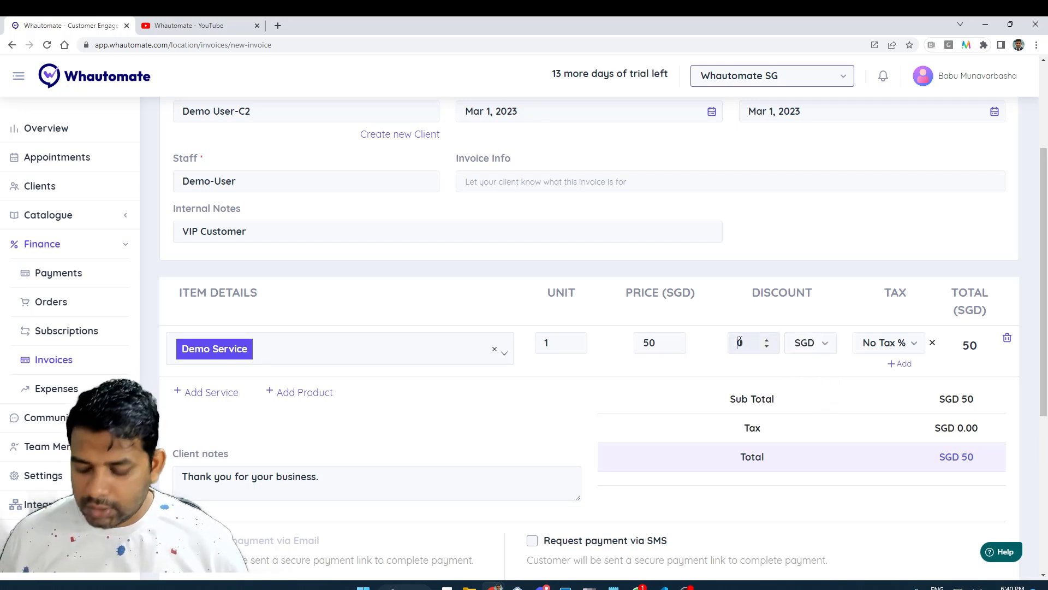
pyautogui.write('25')
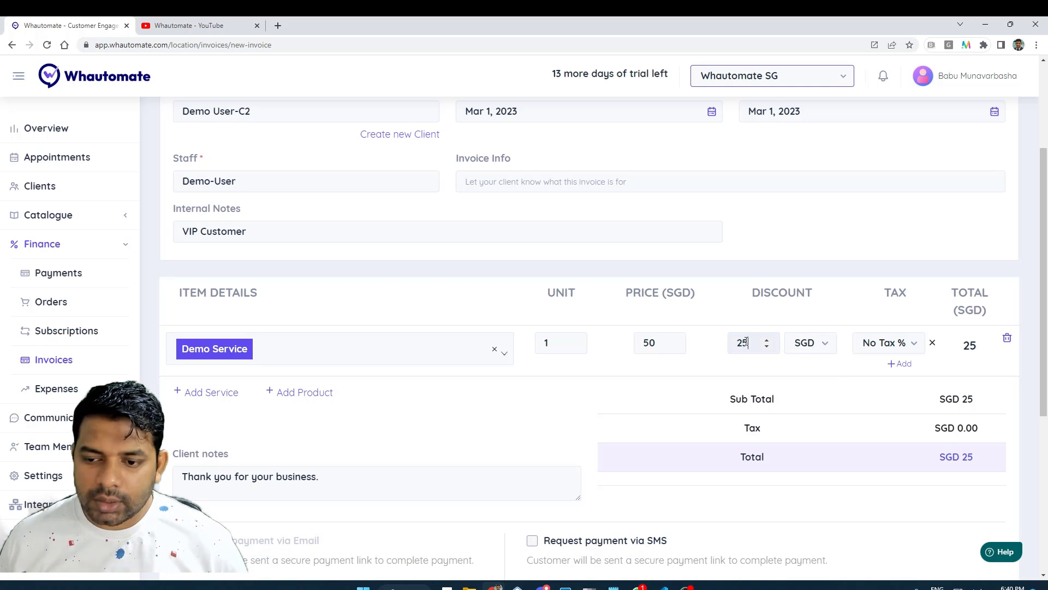
# - Apply the GST 8 % tax to the Demo Service line, keeping only one tax entry
pyautogui.click(885, 365)
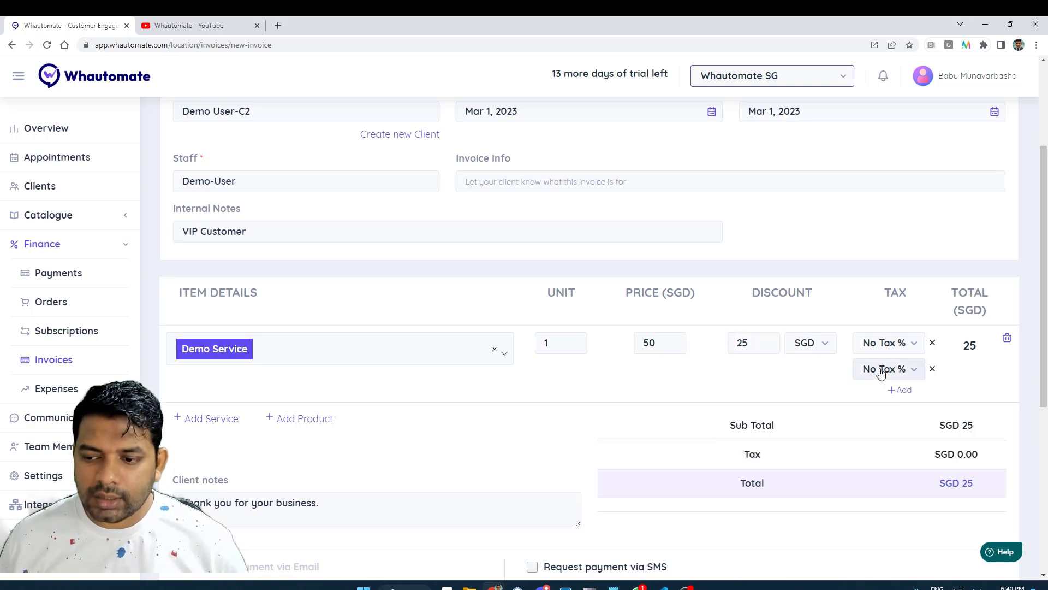
pyautogui.click(933, 369)
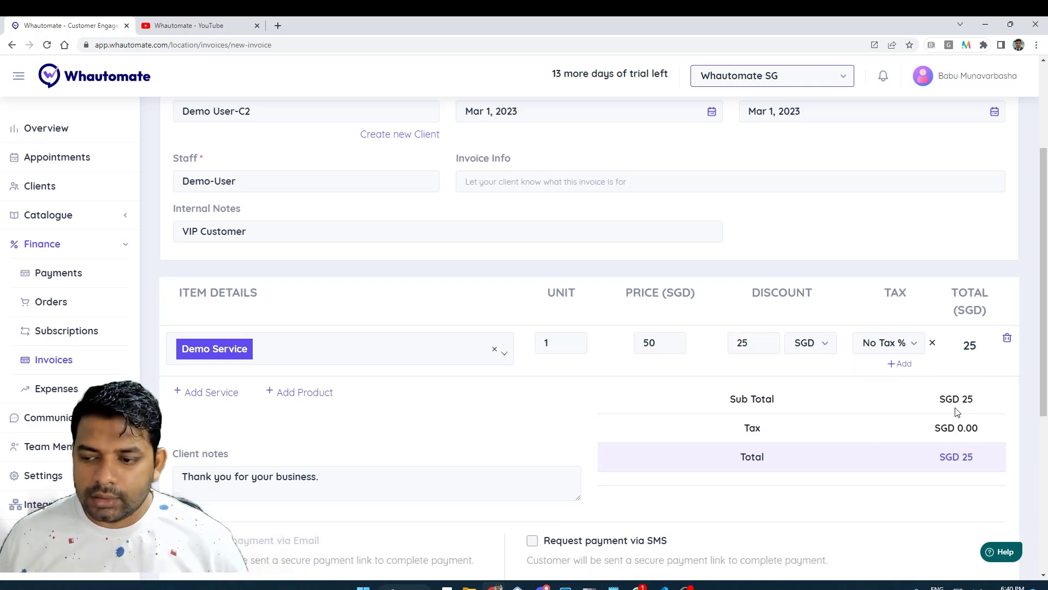
pyautogui.click(902, 345)
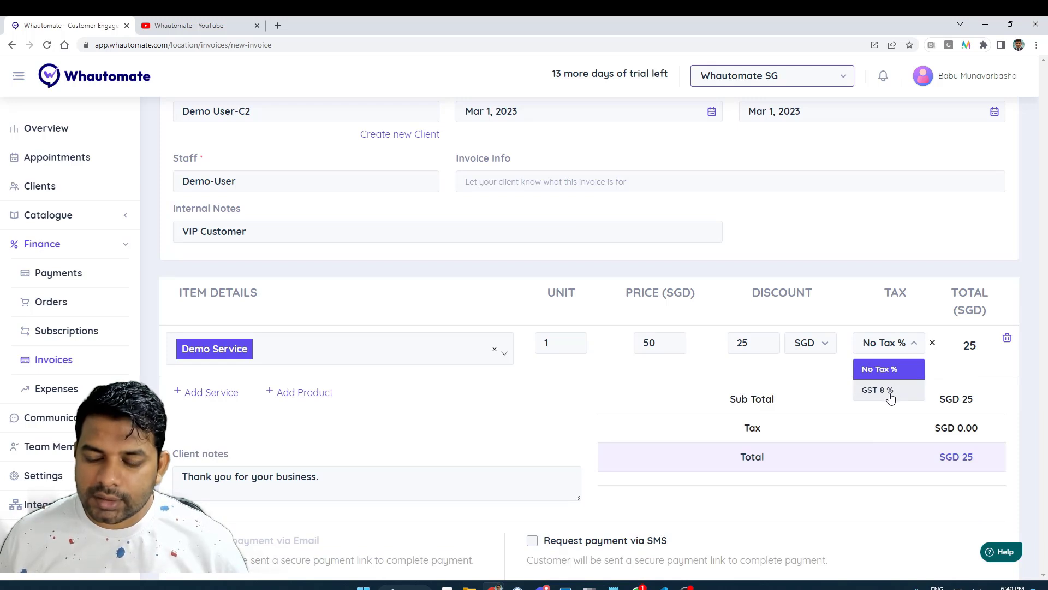
pyautogui.click(891, 397)
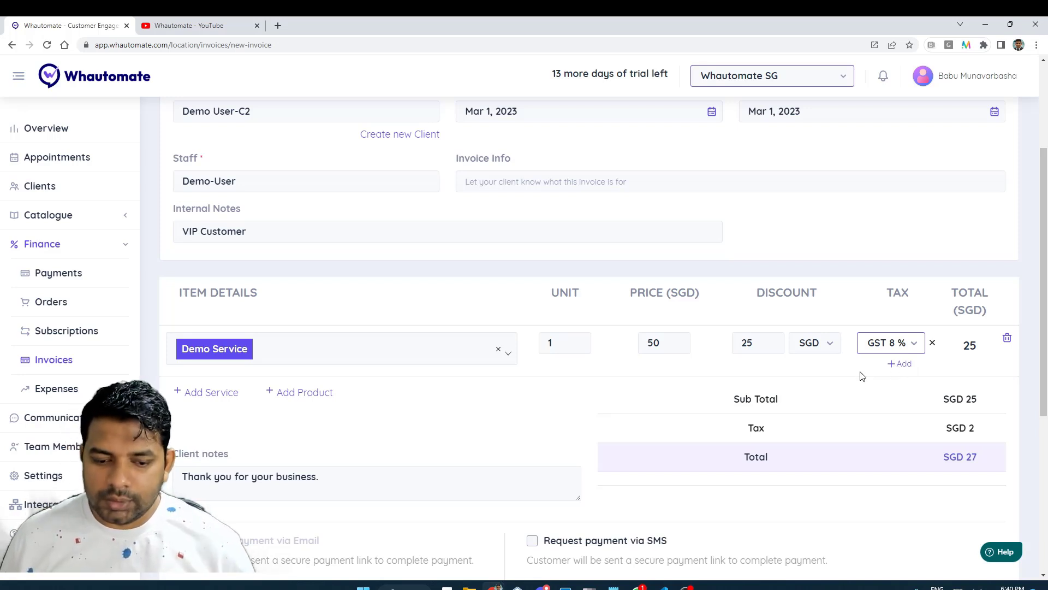
pyautogui.scroll(-2, 664, 404)
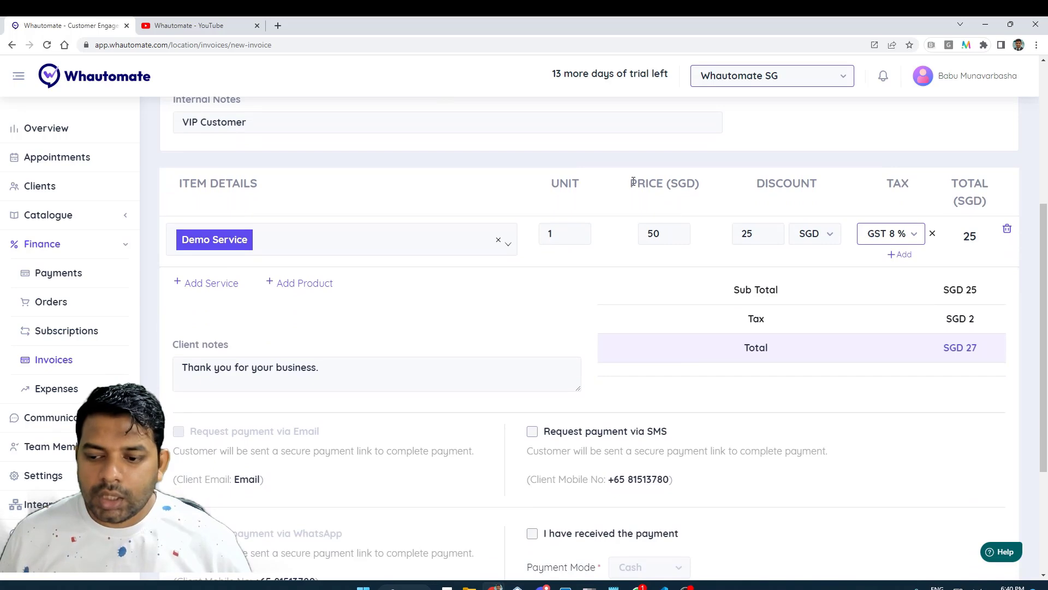
pyautogui.scroll(4, 654, 382)
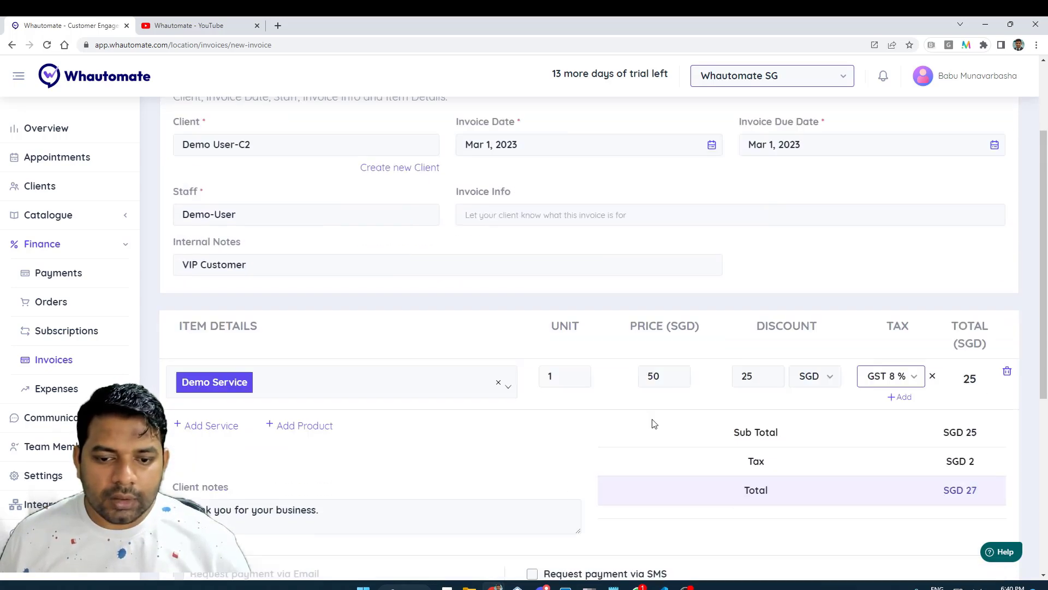
pyautogui.scroll(-5, 653, 424)
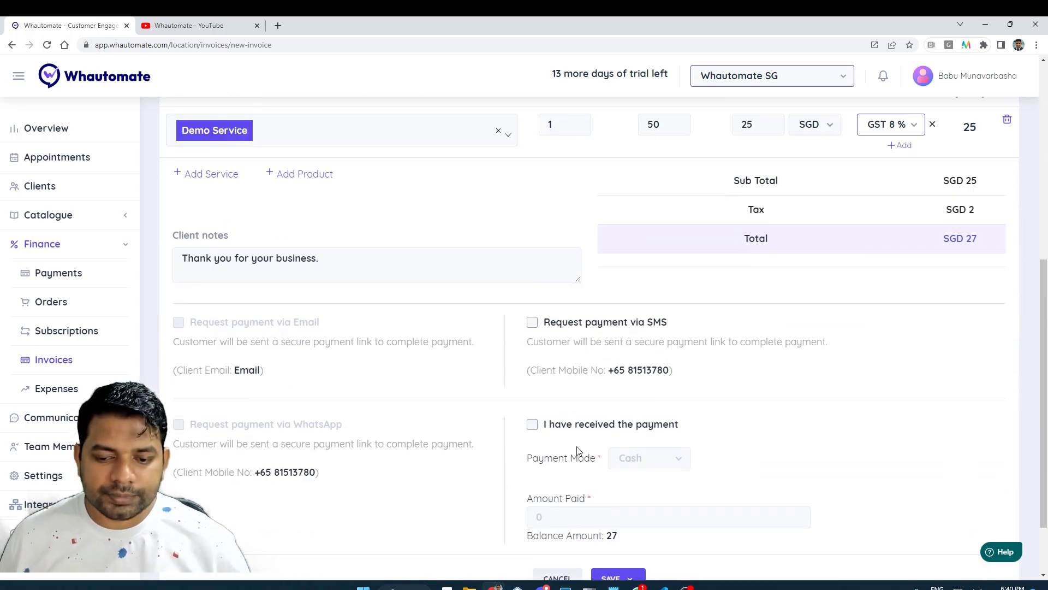
pyautogui.click(532, 425)
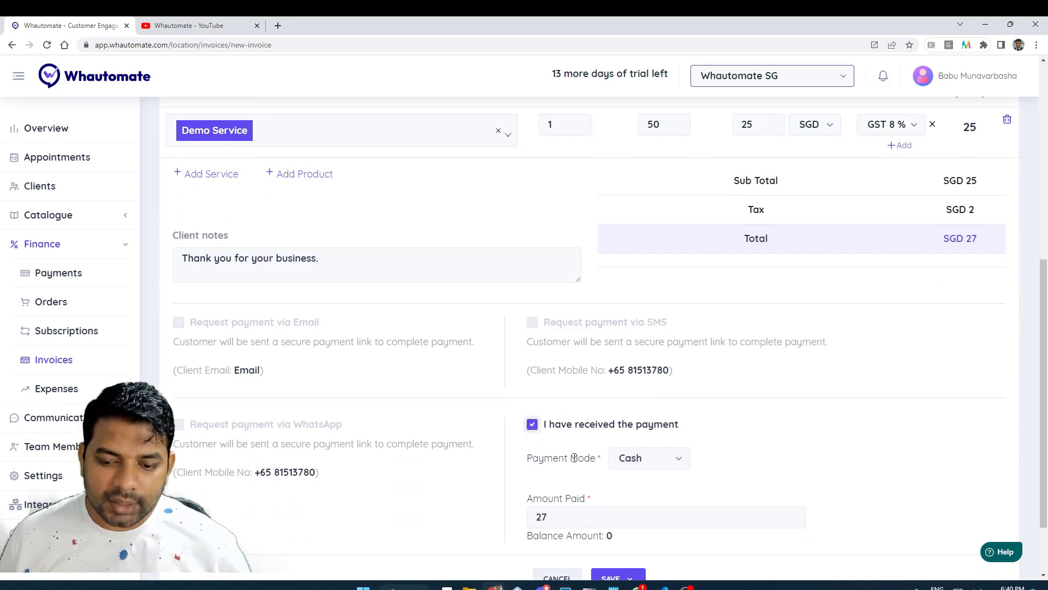
pyautogui.click(671, 460)
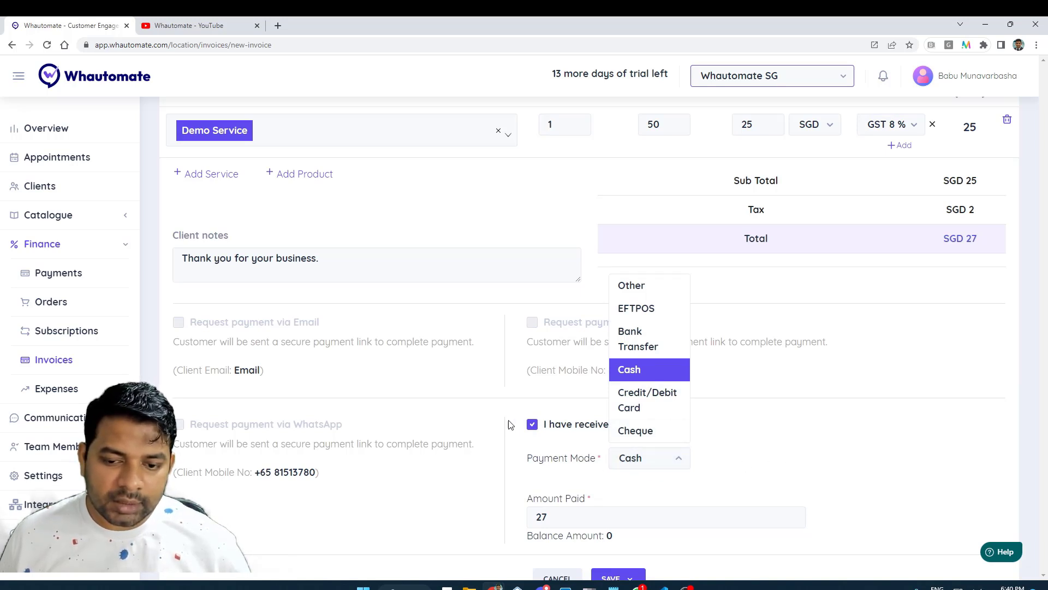
pyautogui.click(532, 425)
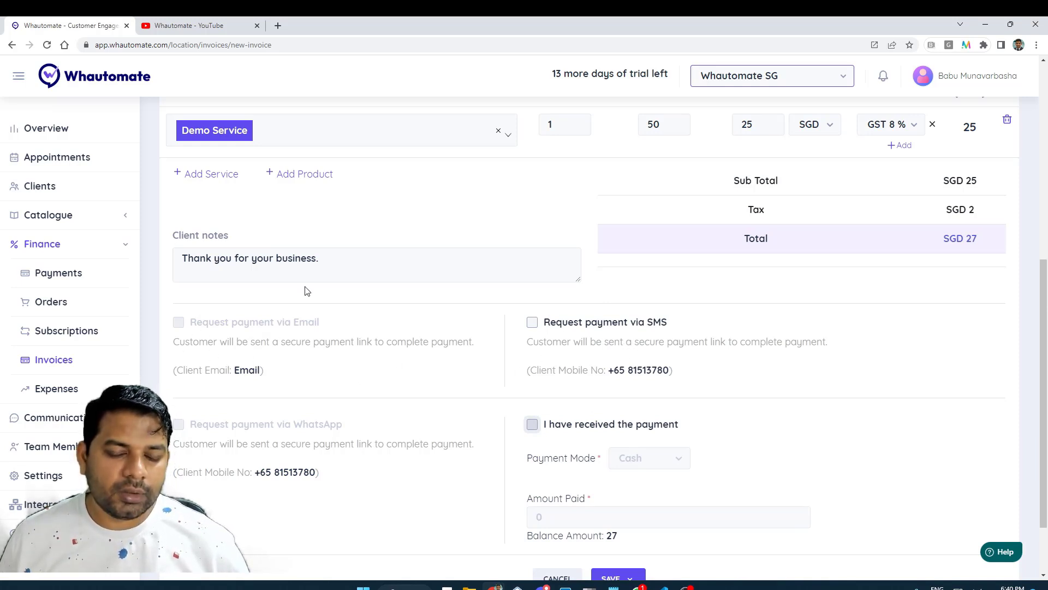
# - Save the new invoice with the Save and Send option
pyautogui.scroll(2, 265, 157)
pyautogui.scroll(-2, 271, 409)
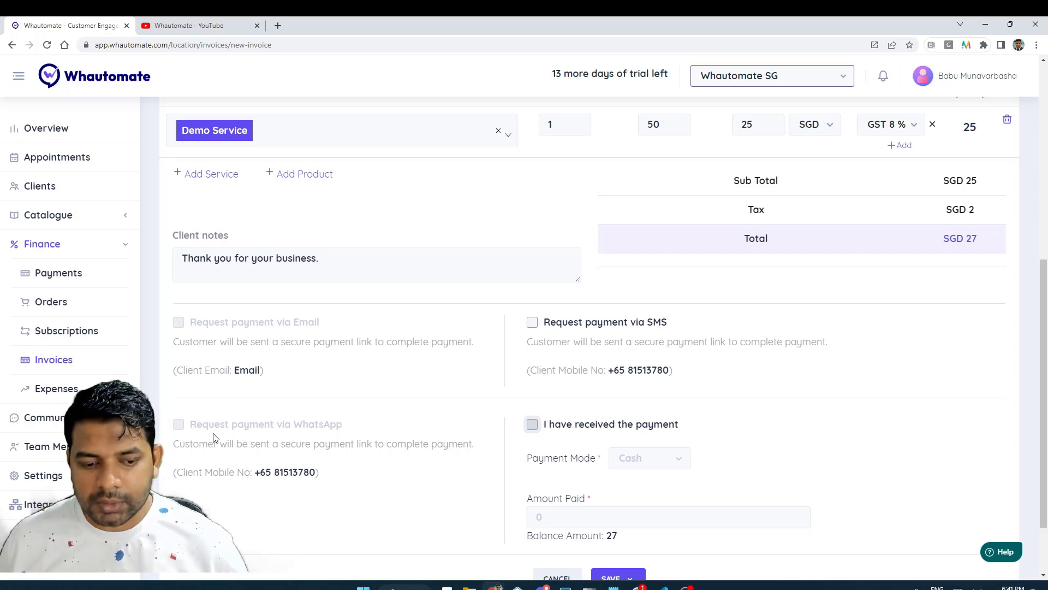
pyautogui.scroll(-2, 641, 503)
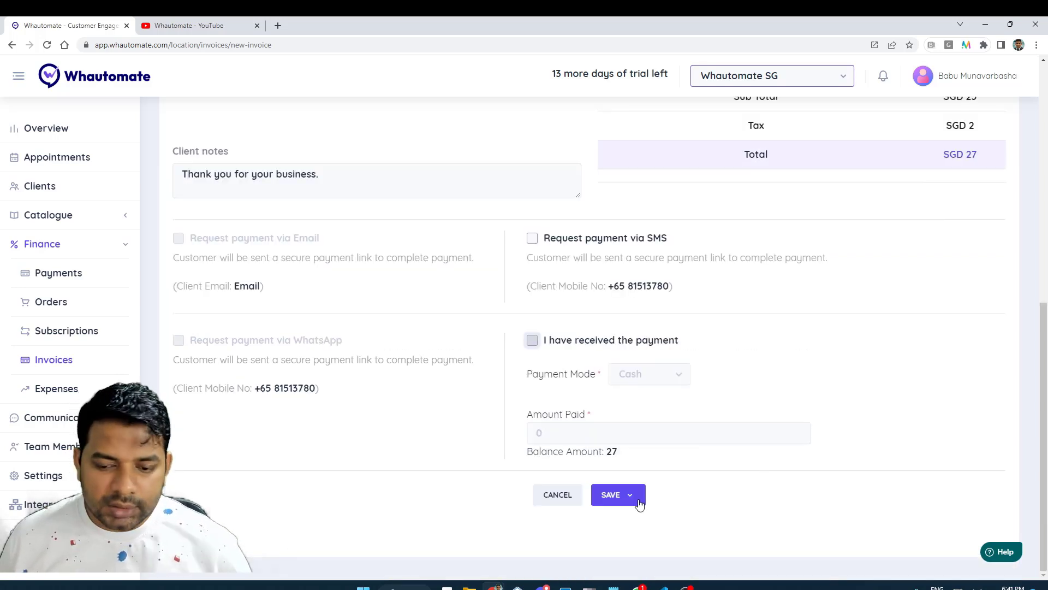
pyautogui.click(641, 504)
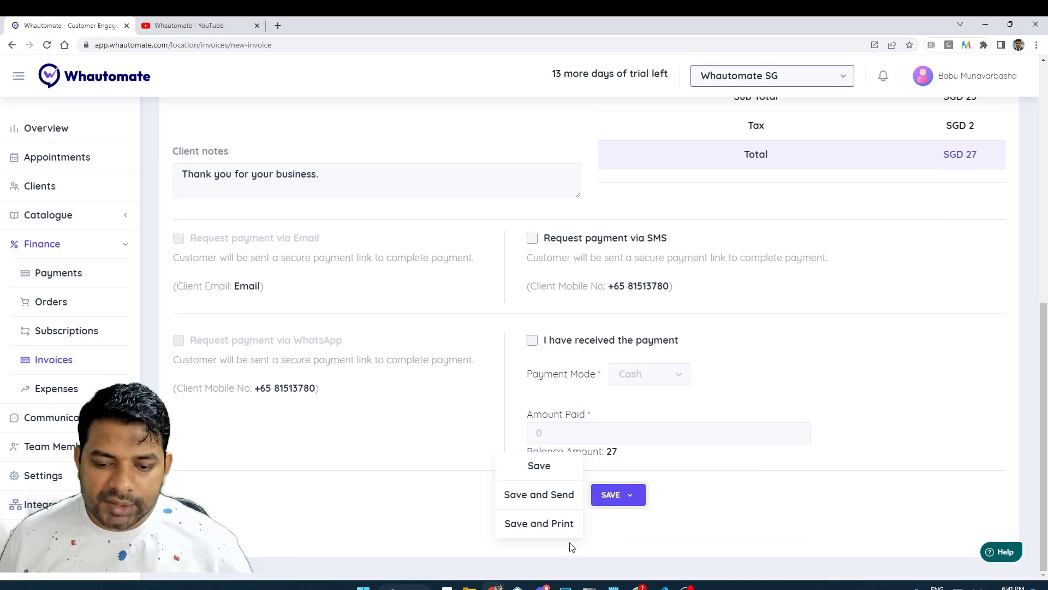
pyautogui.click(536, 496)
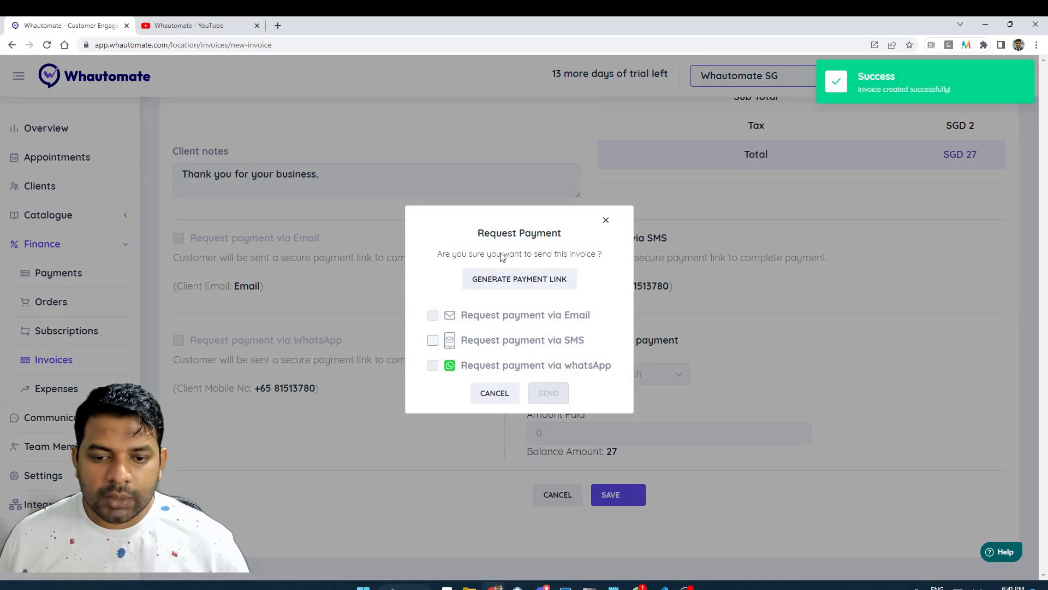
# - Generate the invoice's payment link and open its checkout page, leaving the SMS payment request unselected
pyautogui.click(519, 281)
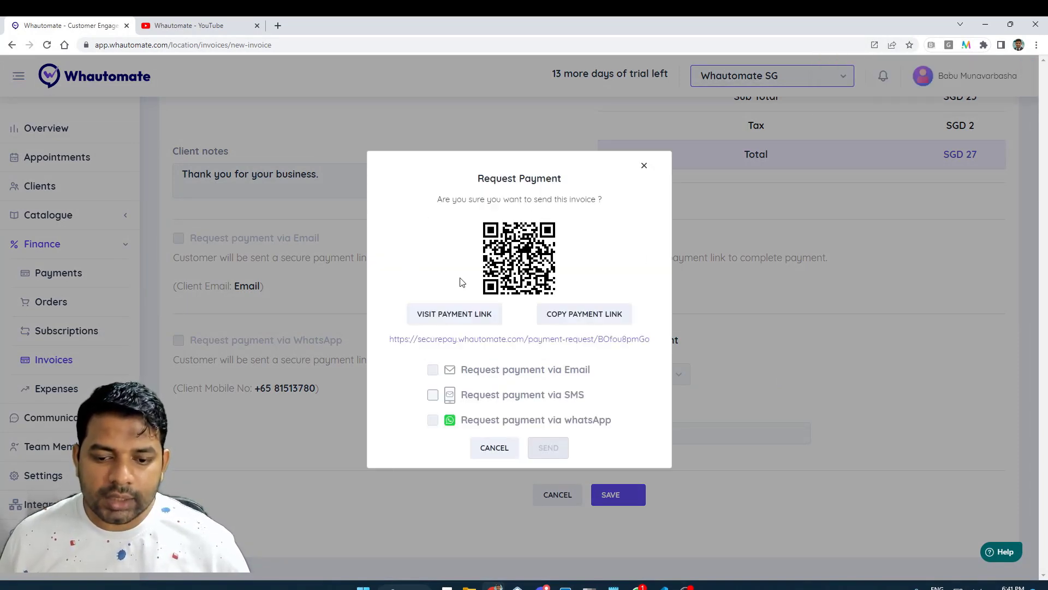
pyautogui.click(433, 396)
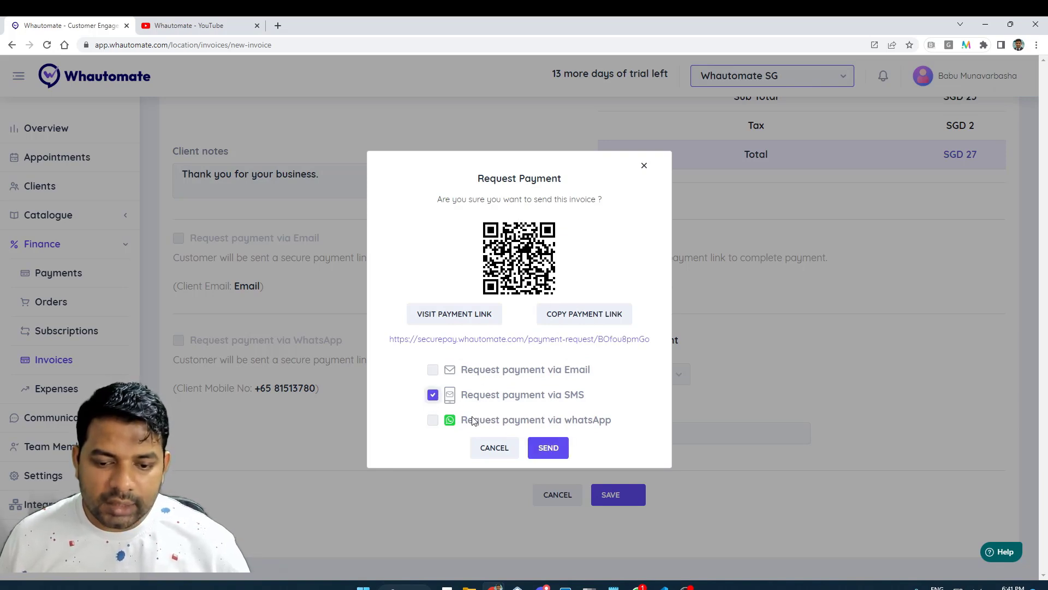
pyautogui.click(434, 397)
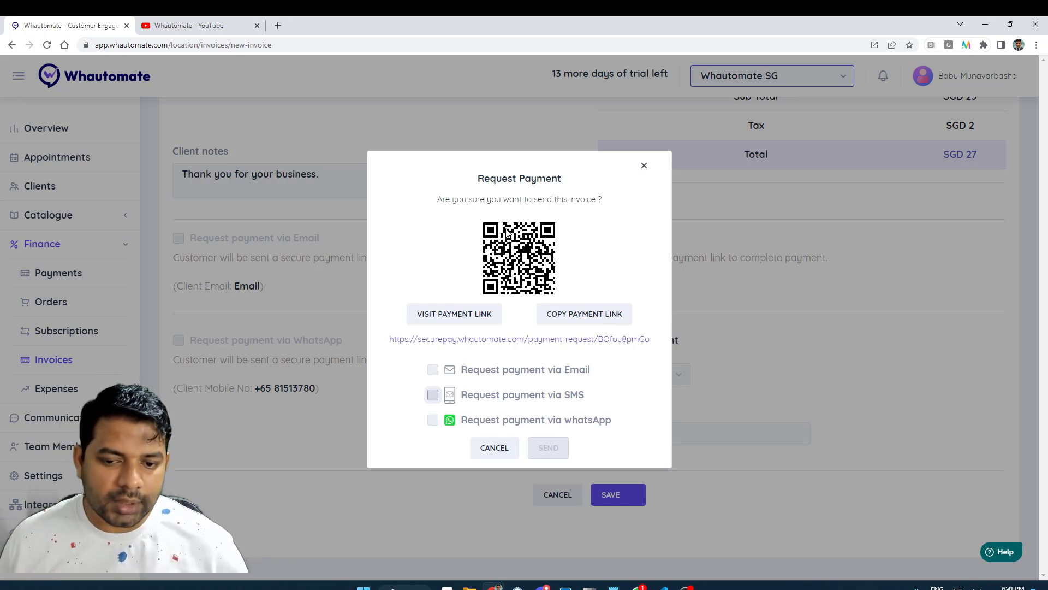
pyautogui.click(450, 314)
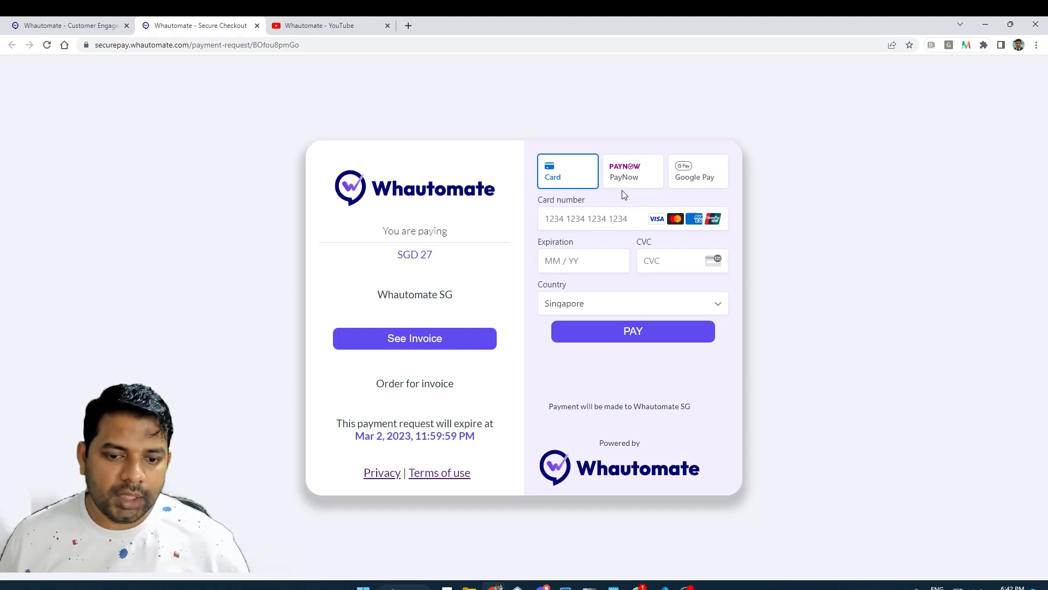
# - View the tax invoice PDF and its company details from the checkout page, and return to the invoices list
pyautogui.click(407, 342)
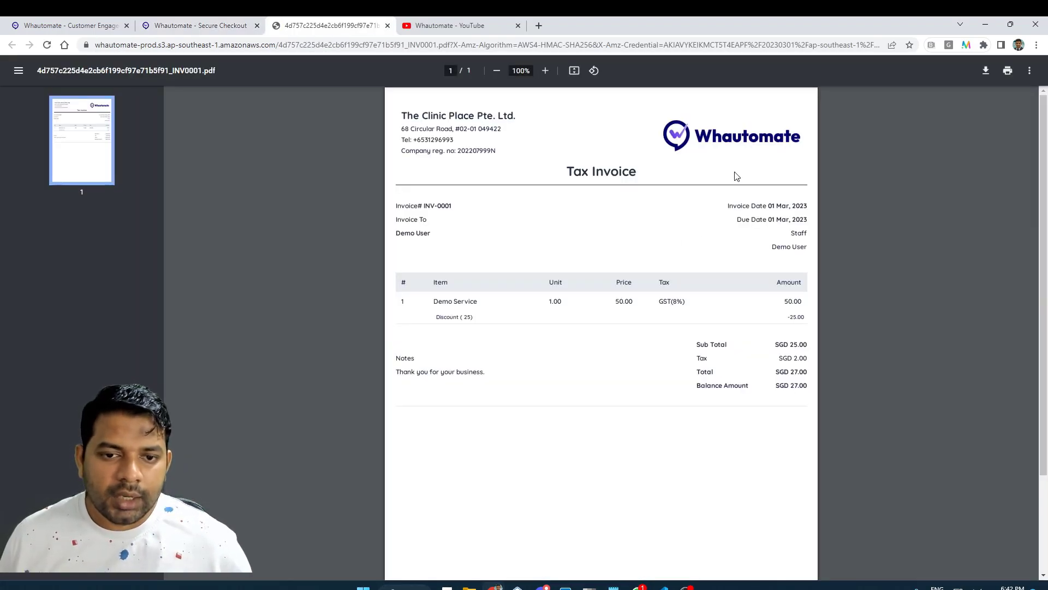
pyautogui.moveTo(402, 113); pyautogui.dragTo(485, 151)
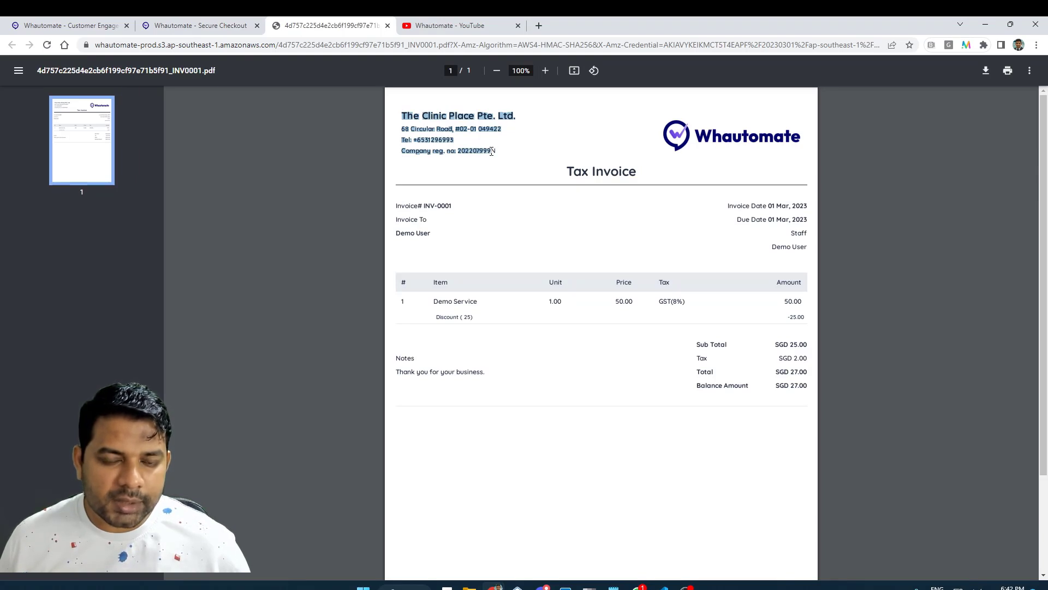
pyautogui.moveTo(496, 151); pyautogui.dragTo(394, 107)
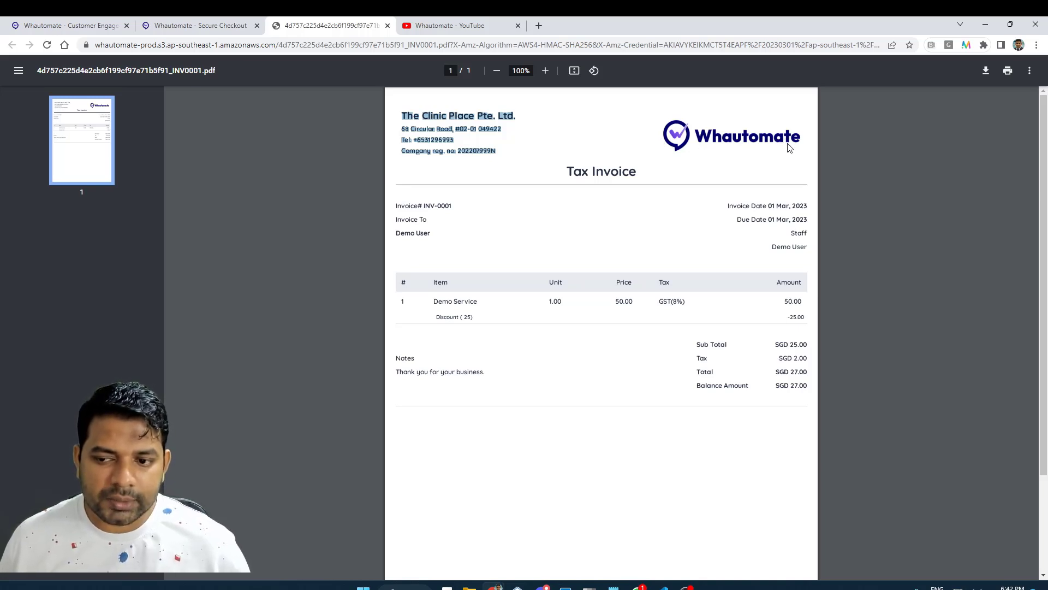
pyautogui.click(387, 25)
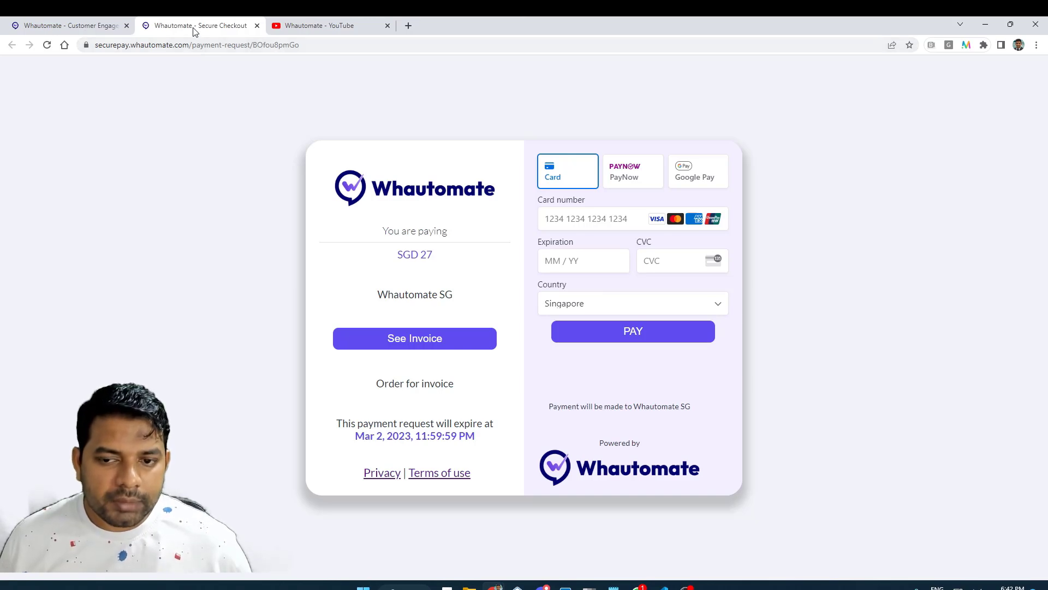
pyautogui.click(82, 28)
pyautogui.click(644, 165)
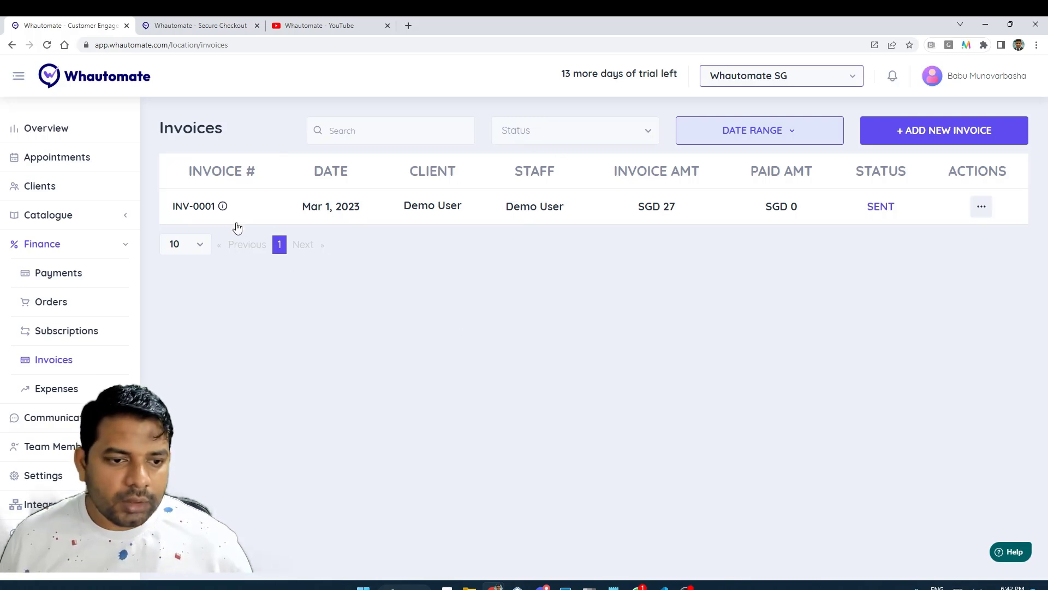
# - Check the demo user's invoice for its internal notes and its payment request options
pyautogui.moveTo(221, 213)
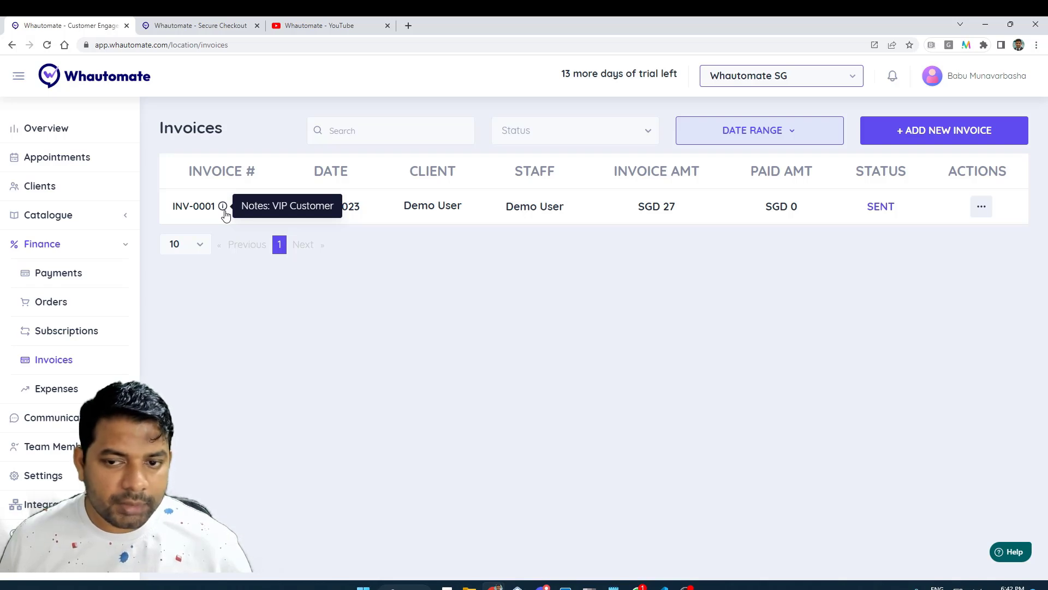
pyautogui.click(981, 208)
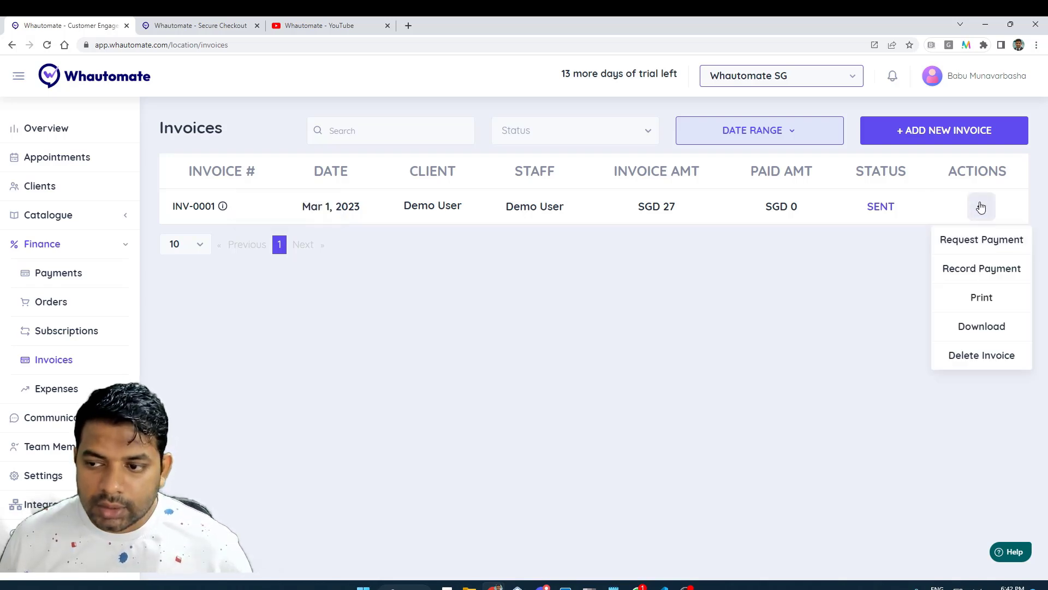
pyautogui.click(997, 242)
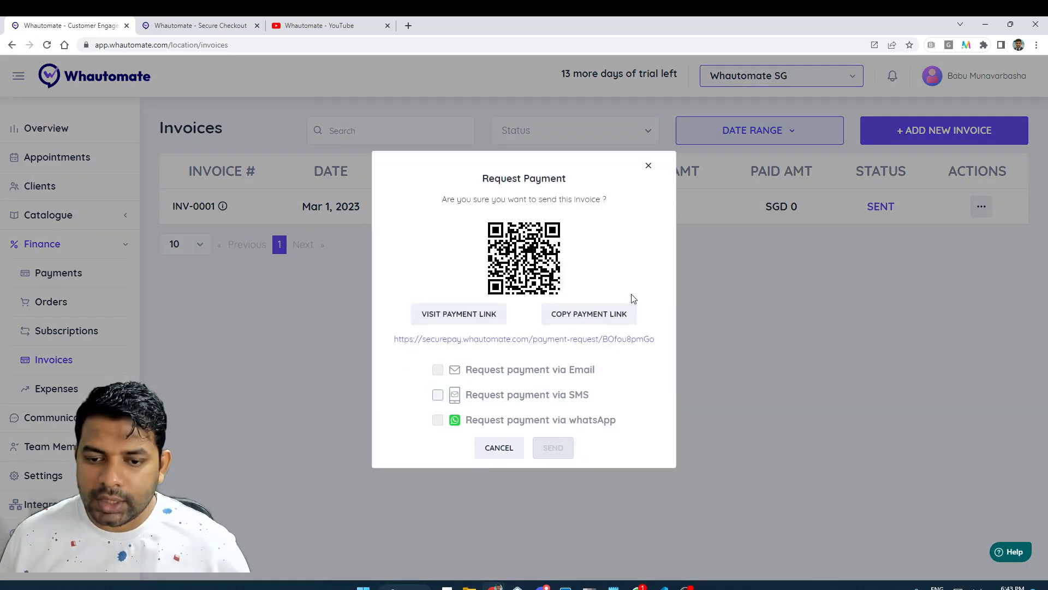
pyautogui.click(650, 167)
# - Record a partial cash payment of 15 SGD against the demo user's invoice
pyautogui.click(981, 205)
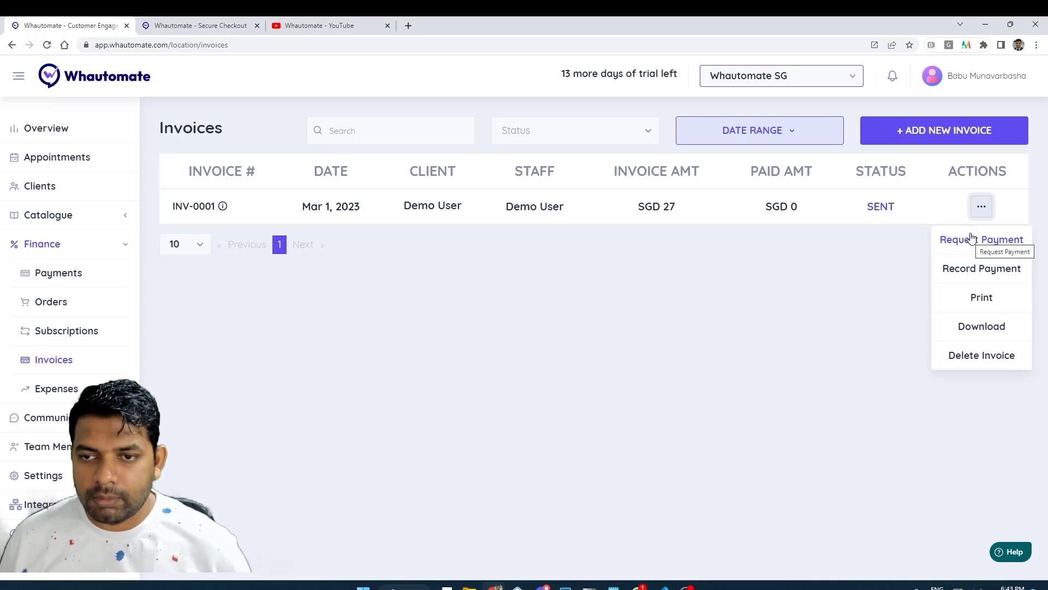
pyautogui.click(986, 260)
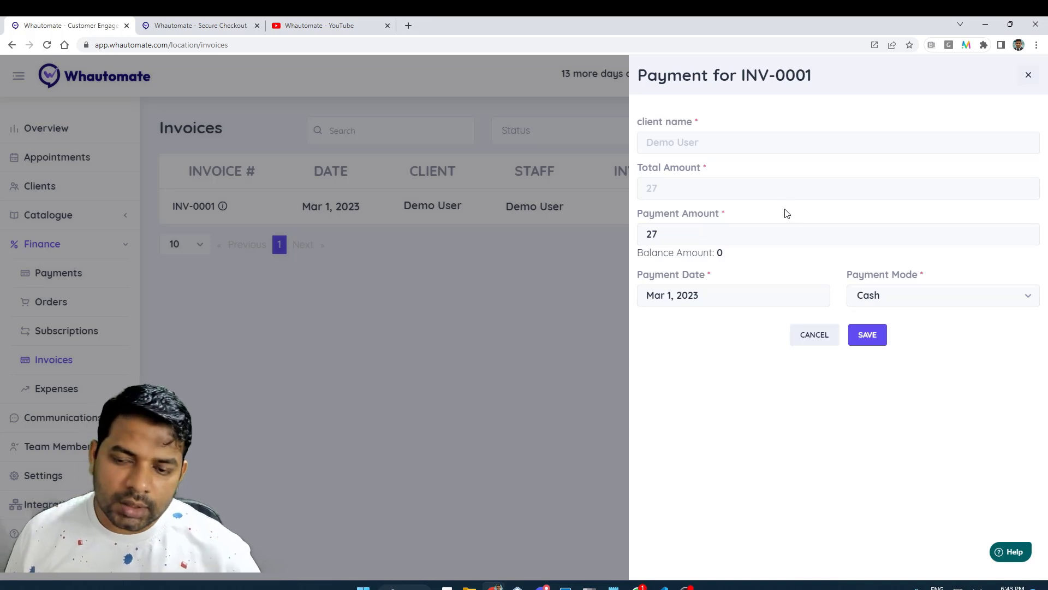
pyautogui.hotkey('ctrl', 'a')
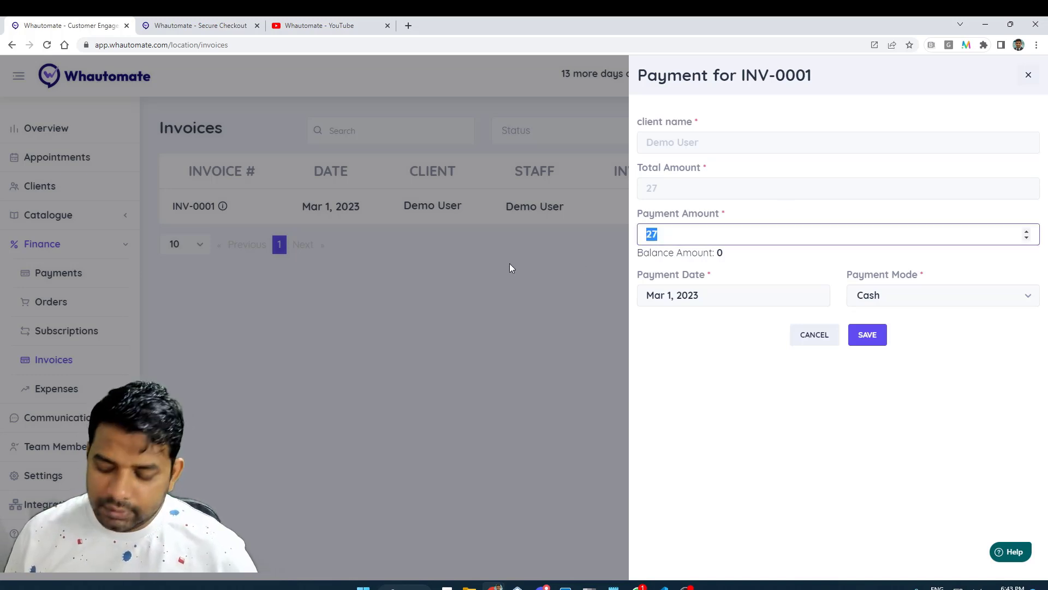
pyautogui.write('15')
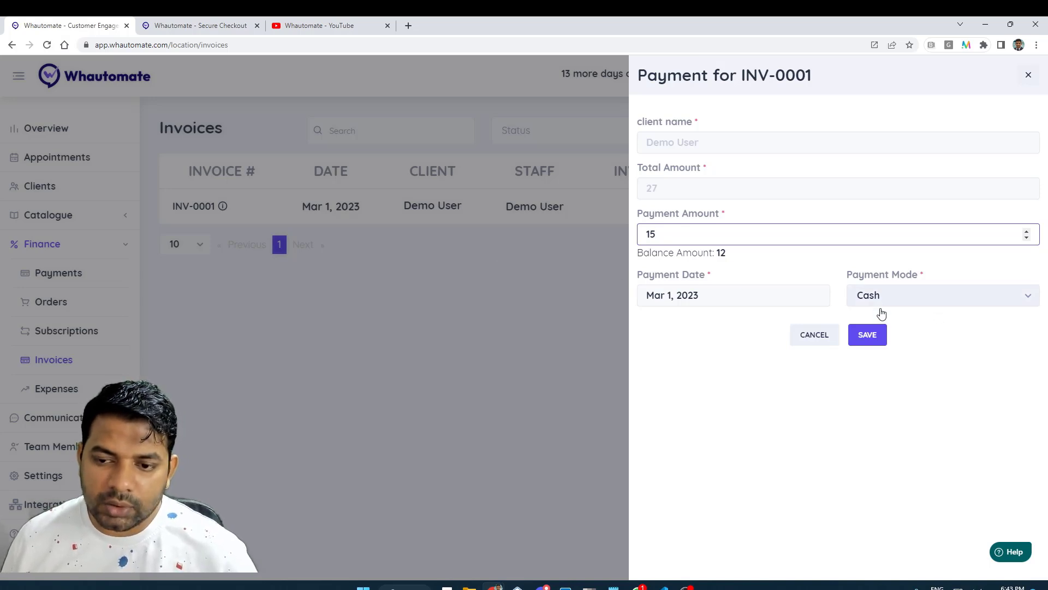
pyautogui.click(869, 338)
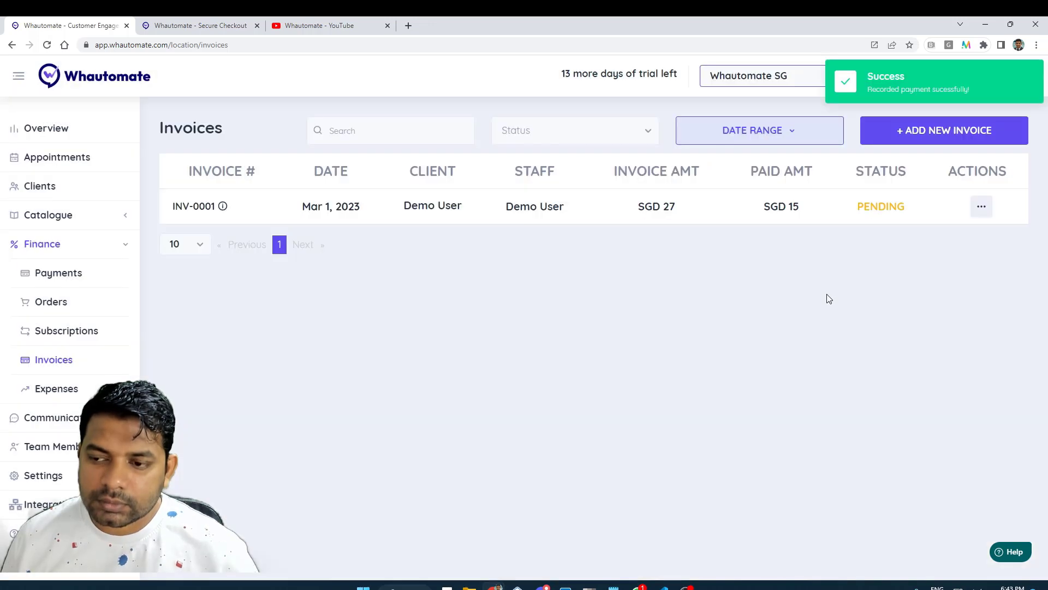
# - Generate a payment link for the invoice's outstanding balance and check the amount due on its checkout page
pyautogui.click(981, 207)
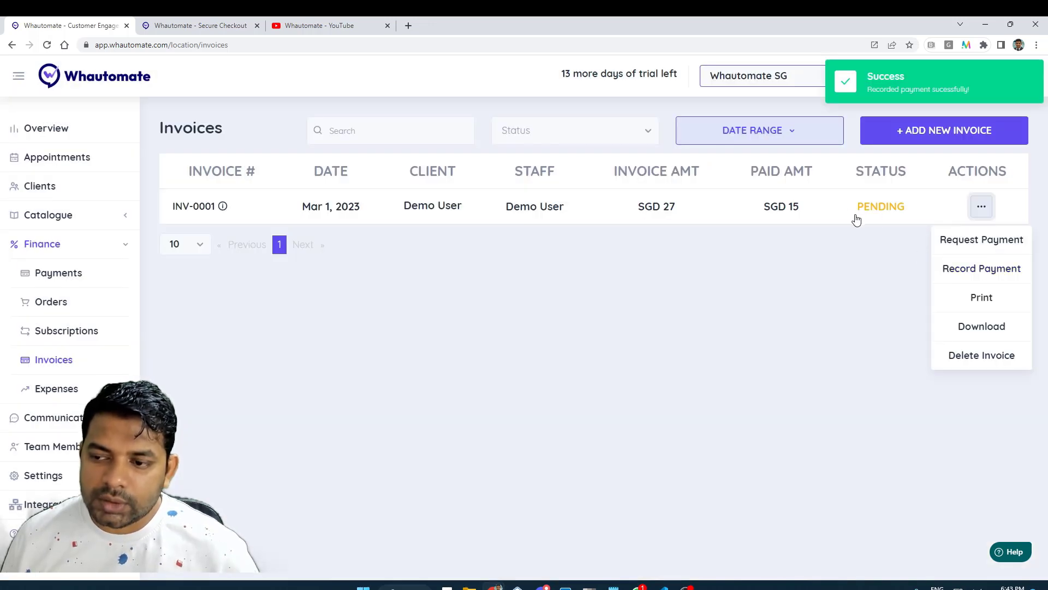
pyautogui.click(986, 239)
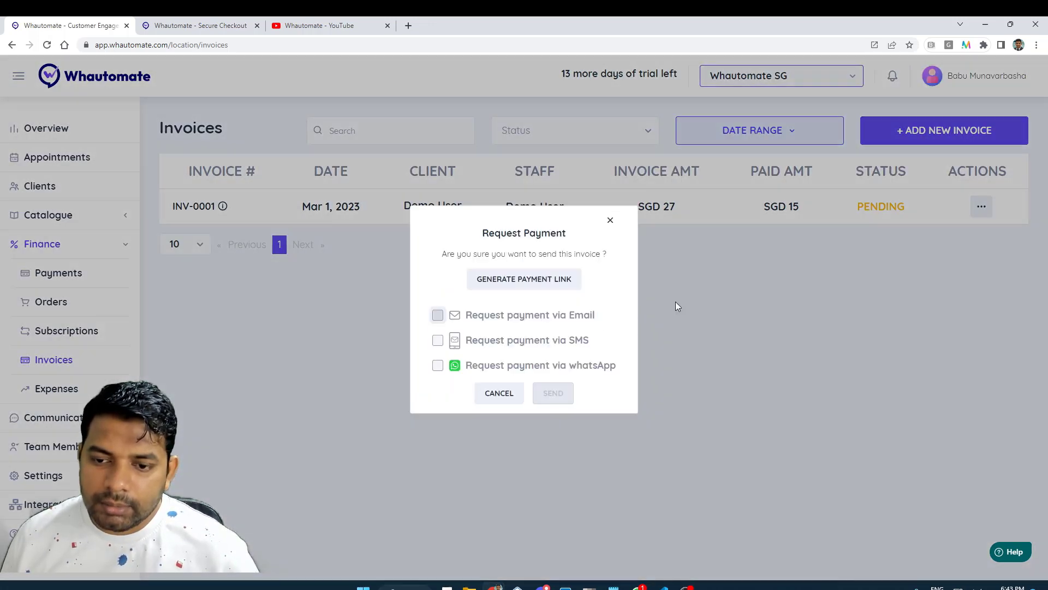
pyautogui.click(501, 276)
pyautogui.click(459, 314)
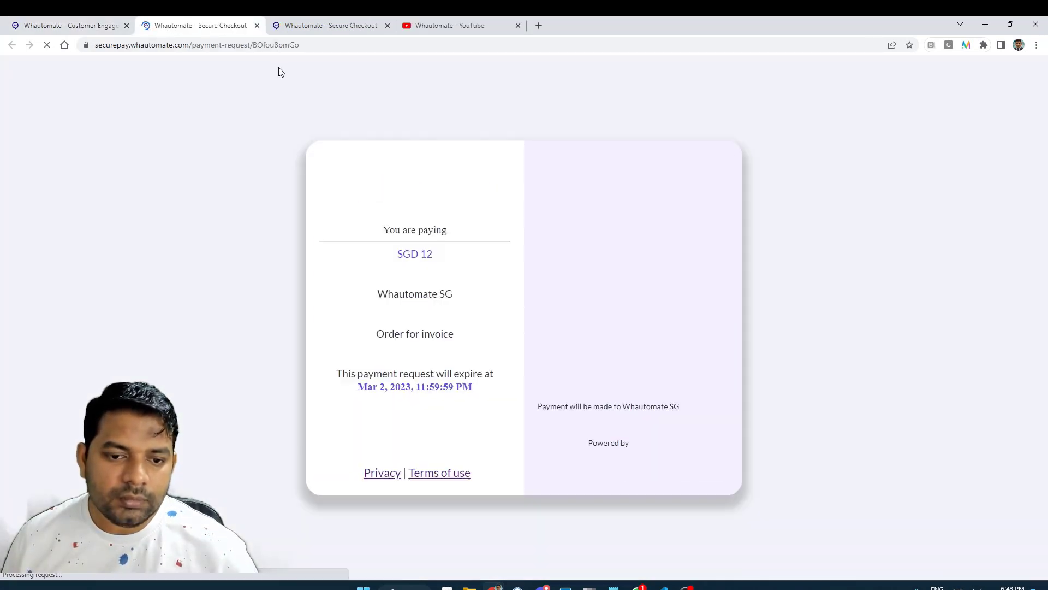
pyautogui.doubleClick(427, 255)
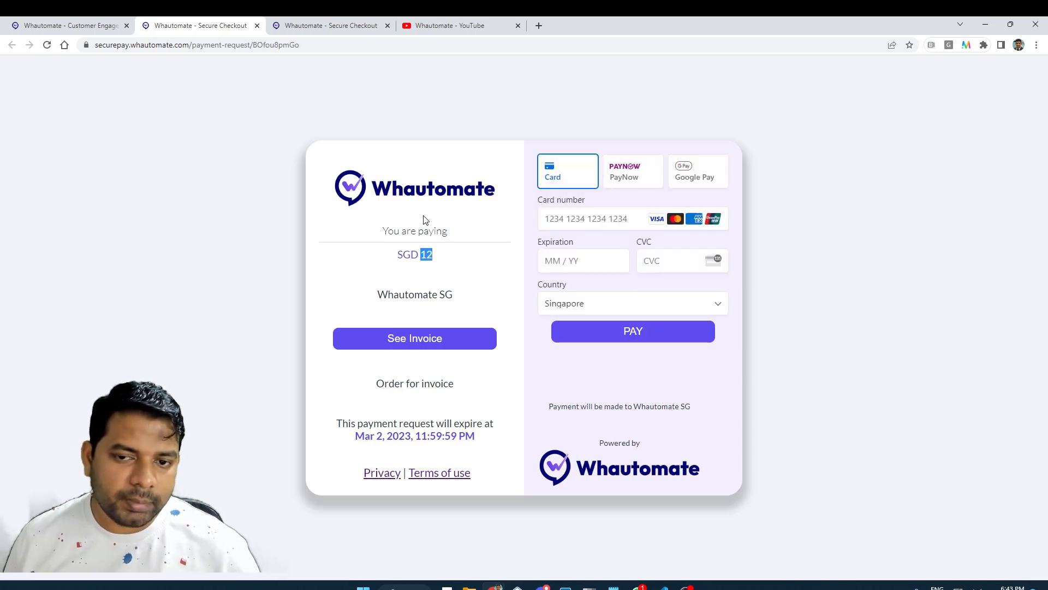
pyautogui.click(36, 25)
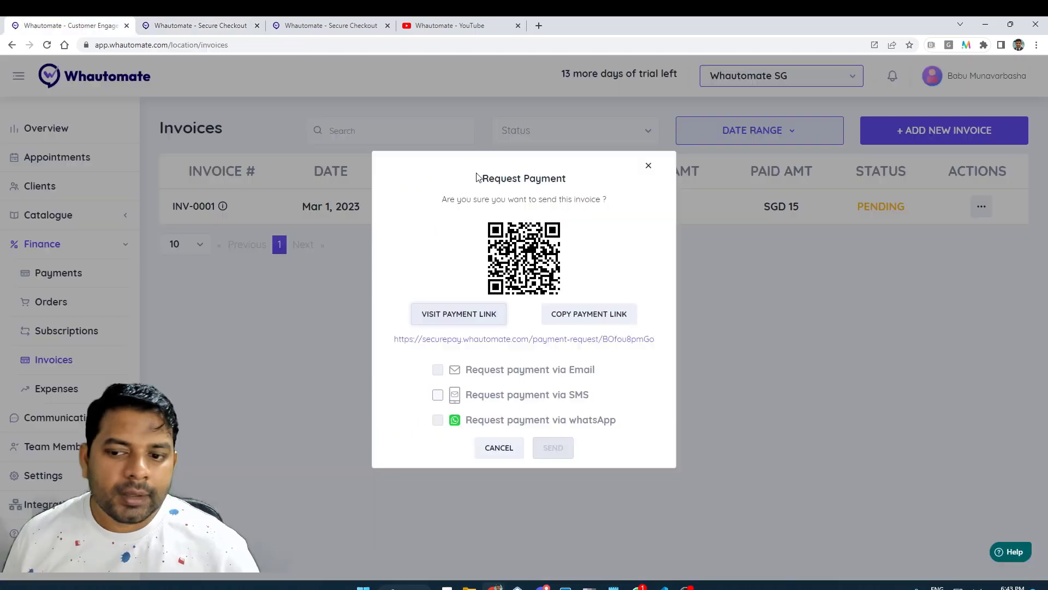
pyautogui.click(647, 165)
# - Record a second cash payment of 12 SGD against the demo user's invoice, dated Mar 1, 2023
pyautogui.click(982, 206)
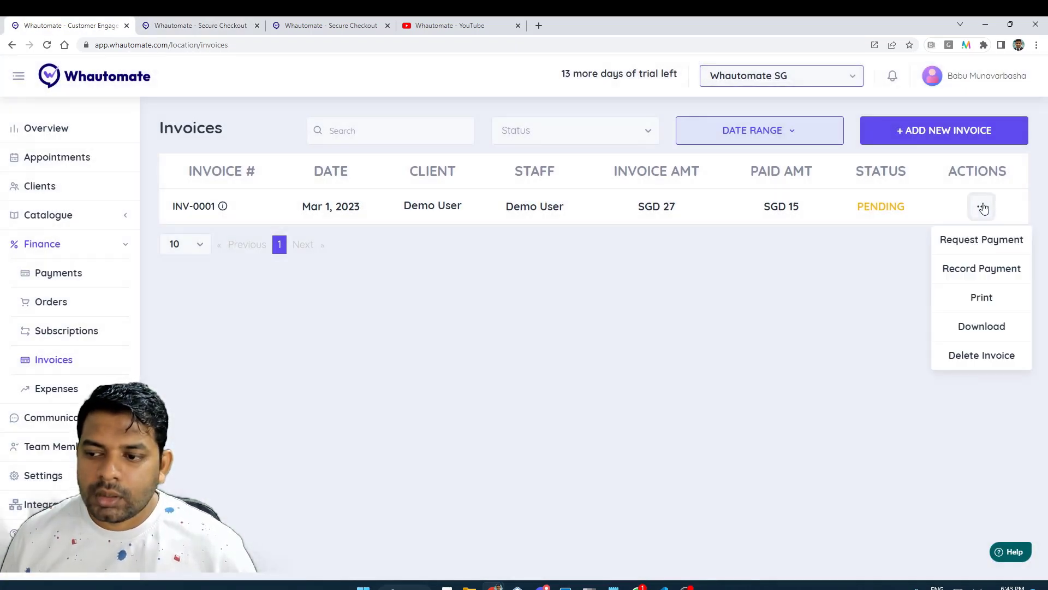
pyautogui.click(982, 268)
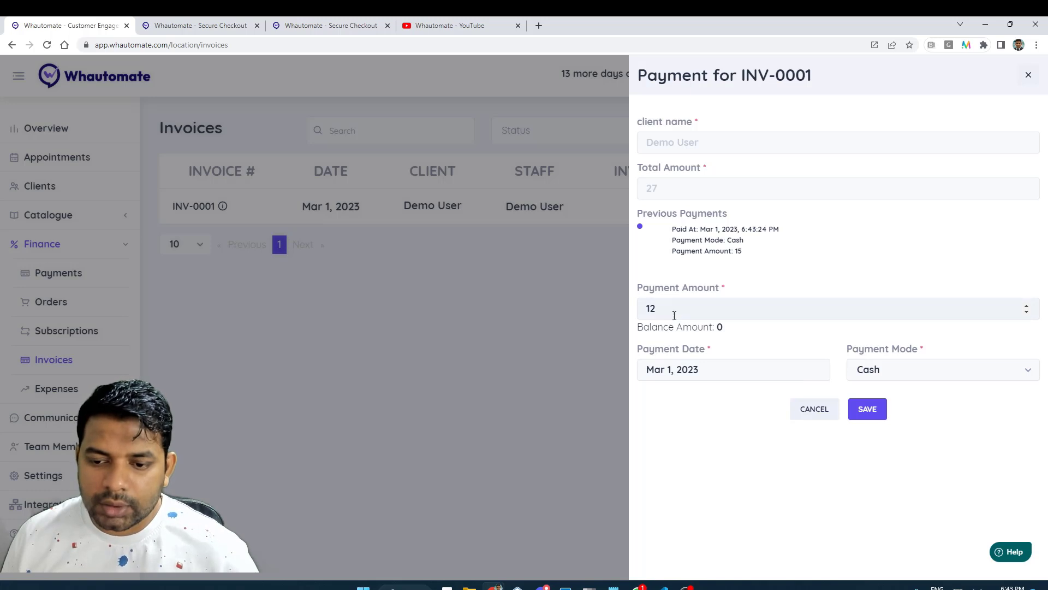
pyautogui.moveTo(662, 310); pyautogui.dragTo(603, 312)
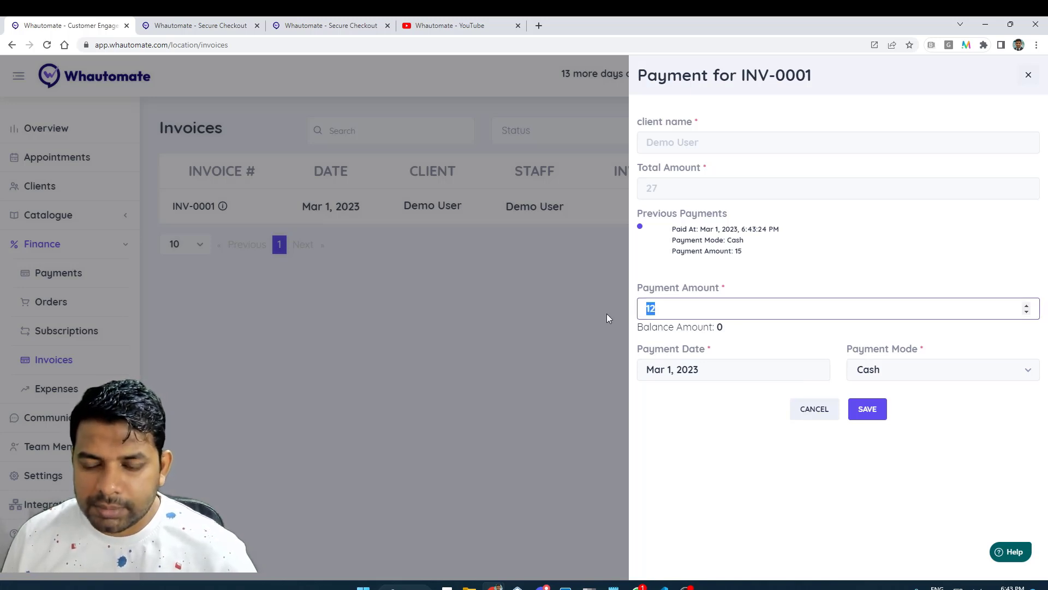
pyautogui.doubleClick(716, 326)
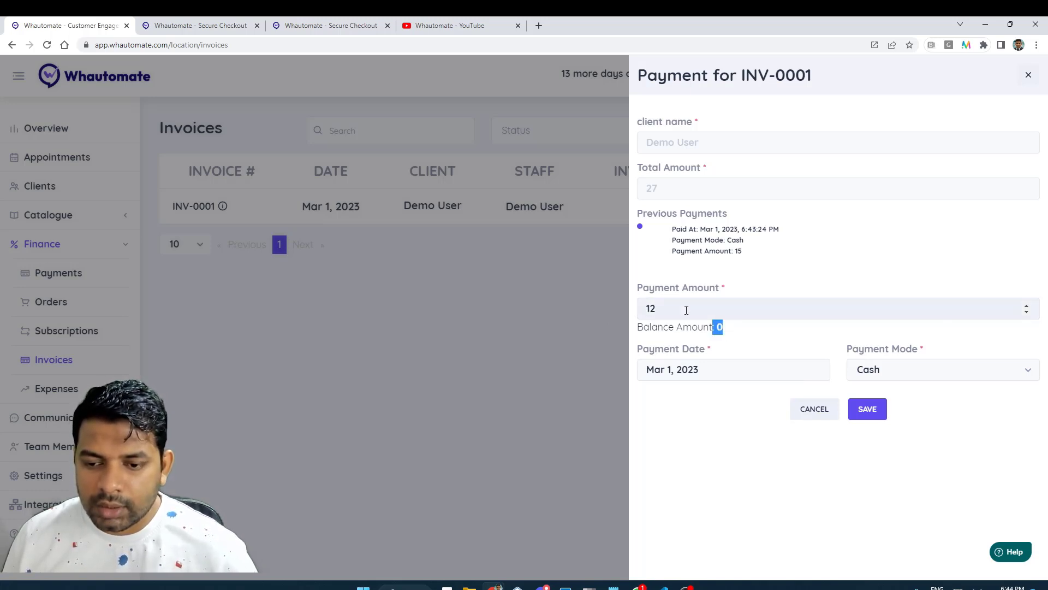
pyautogui.moveTo(686, 308); pyautogui.dragTo(567, 311)
pyautogui.write('5')
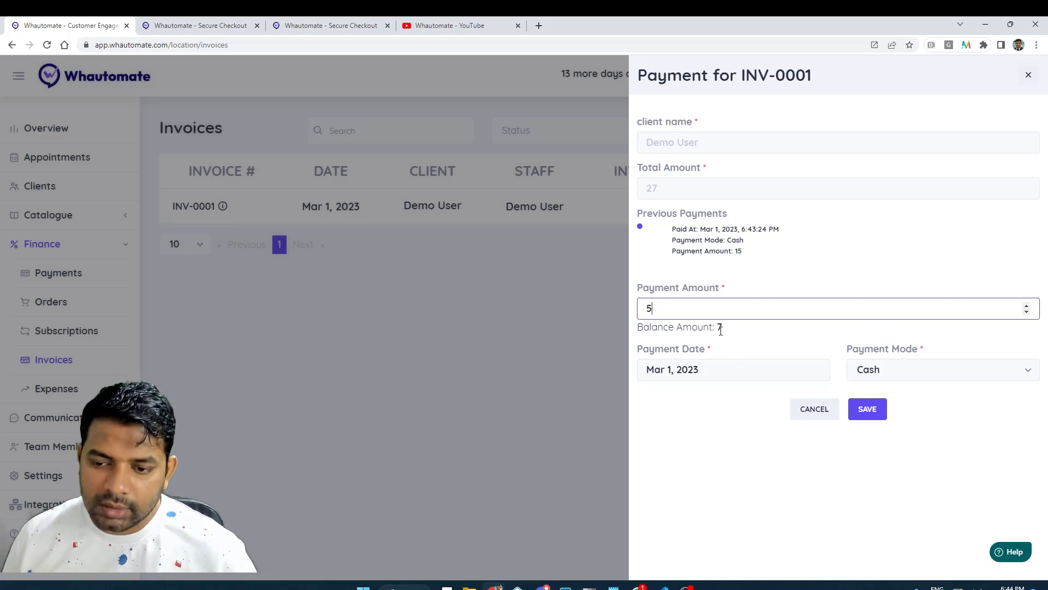
pyautogui.moveTo(698, 312); pyautogui.dragTo(605, 318)
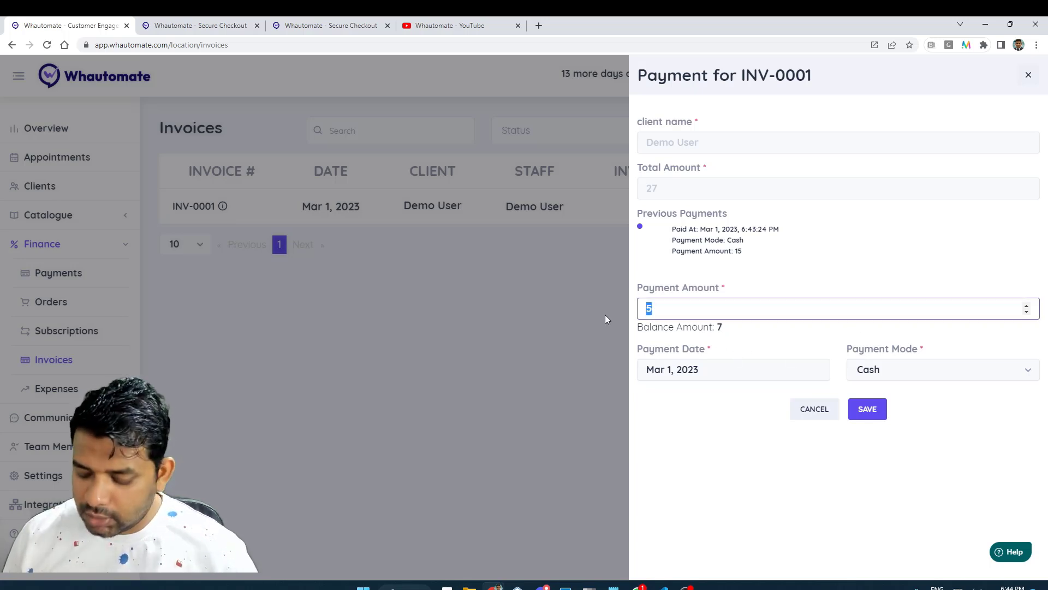
pyautogui.write('12')
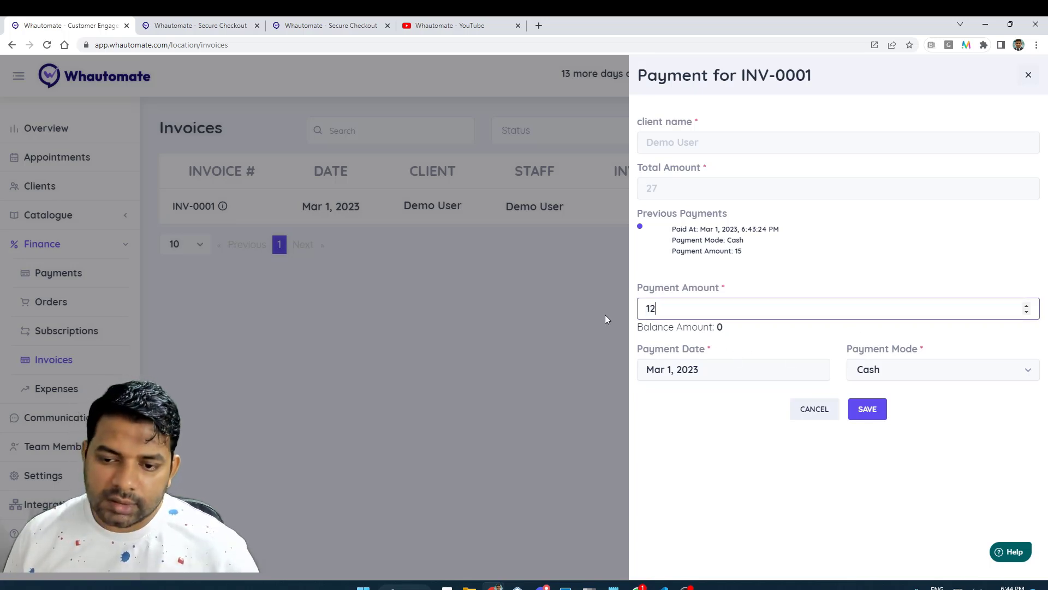
pyautogui.click(876, 413)
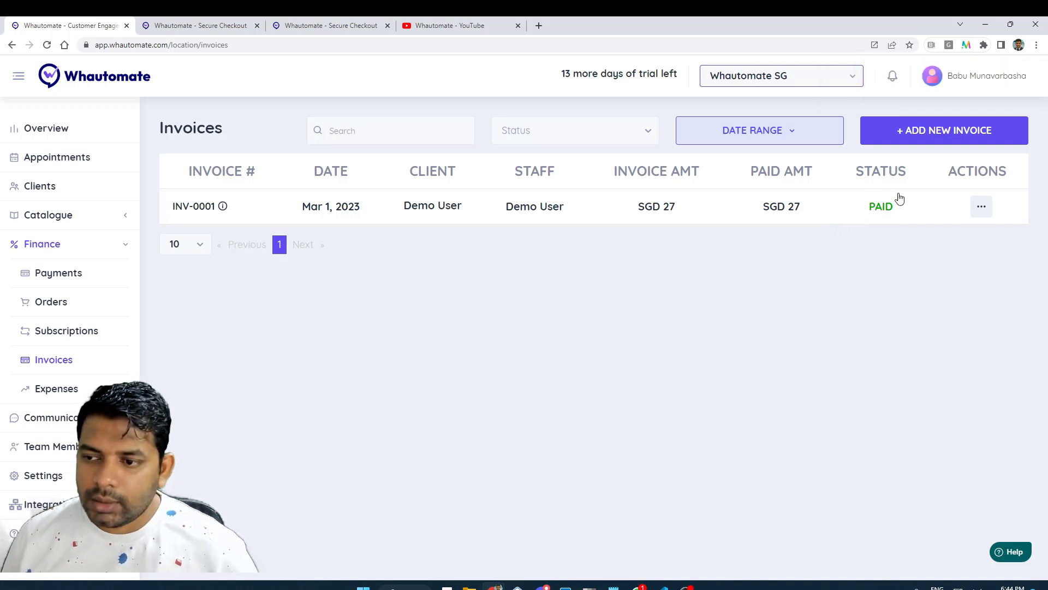
# - Preview the printout of the paid invoice, check its payment details, and cancel printing
pyautogui.click(982, 212)
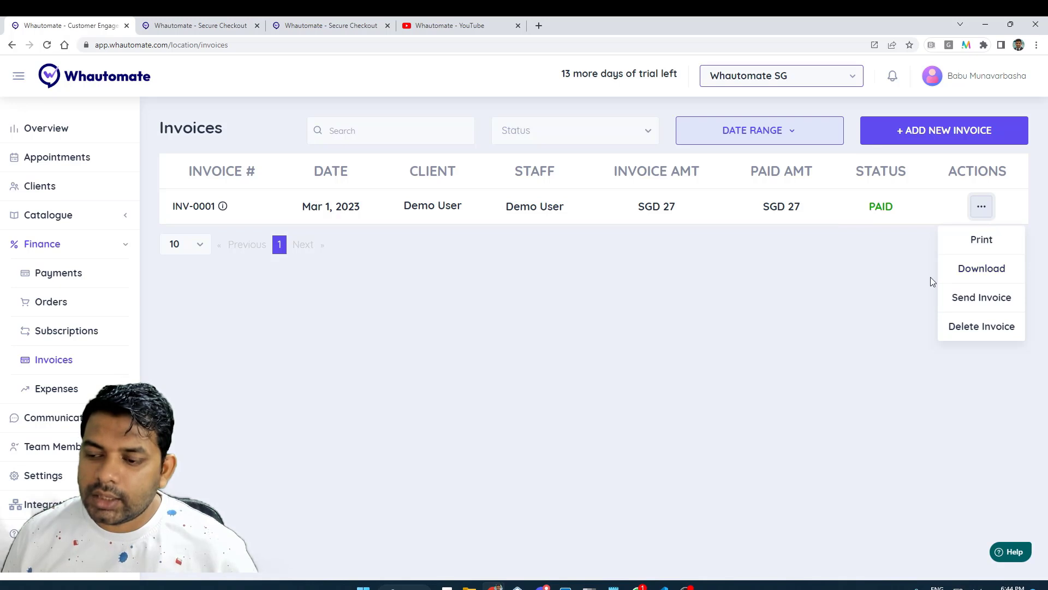
pyautogui.click(978, 241)
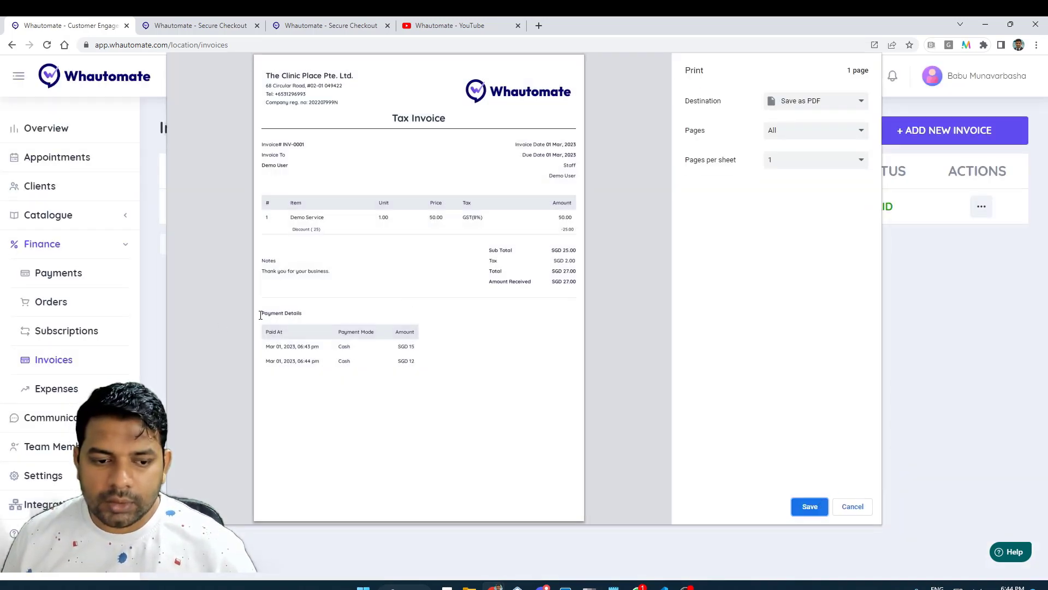
pyautogui.moveTo(268, 326); pyautogui.dragTo(312, 372)
pyautogui.moveTo(425, 373); pyautogui.dragTo(417, 350)
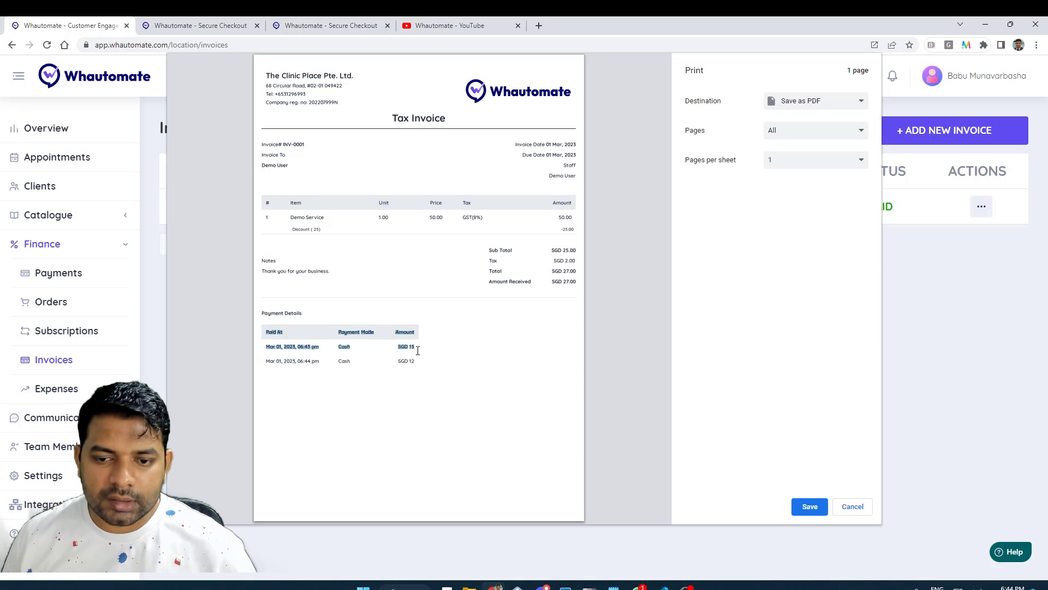
pyautogui.click(856, 512)
# - Check the delivery options for sending the paid invoice and close them without sending
pyautogui.click(982, 206)
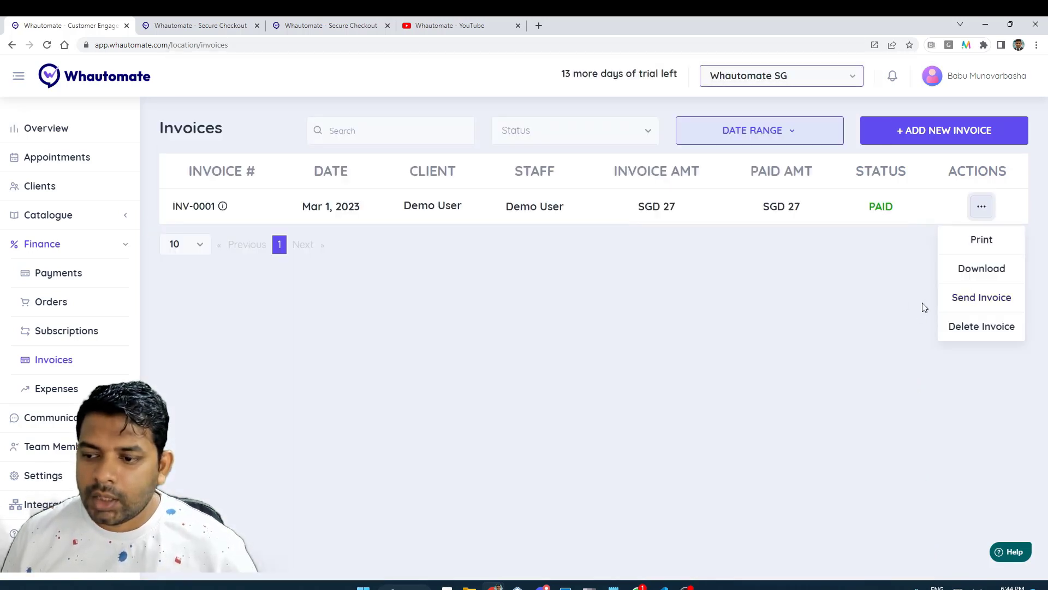
pyautogui.click(983, 302)
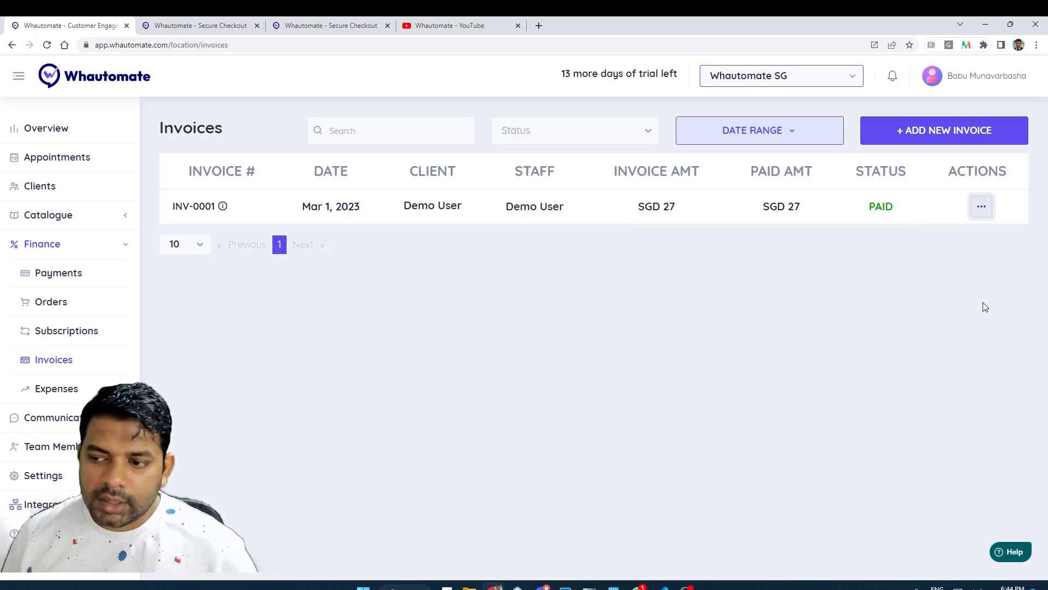
pyautogui.click(981, 206)
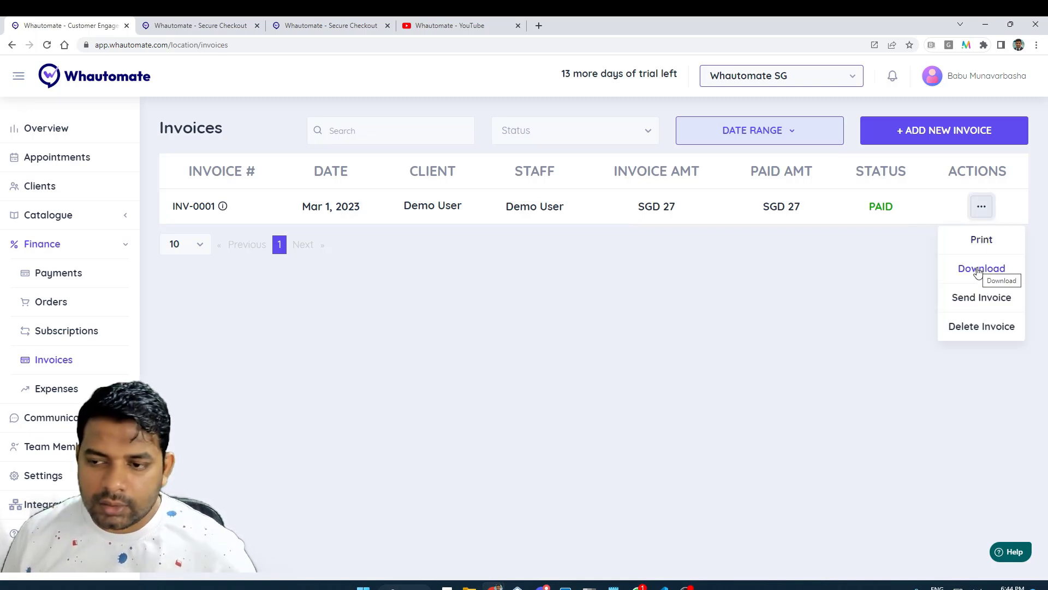
pyautogui.click(992, 305)
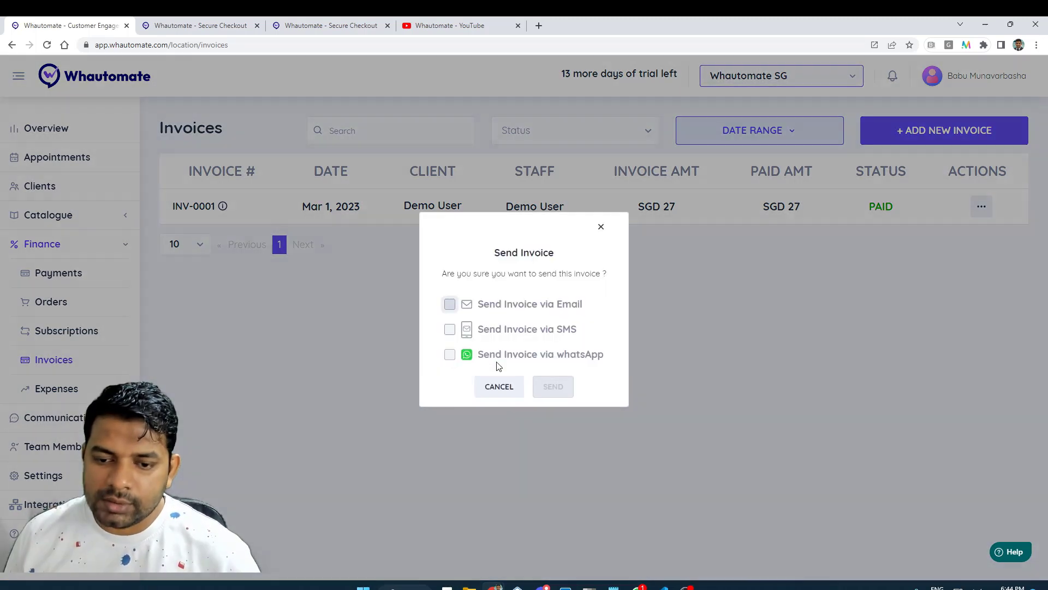
pyautogui.click(601, 228)
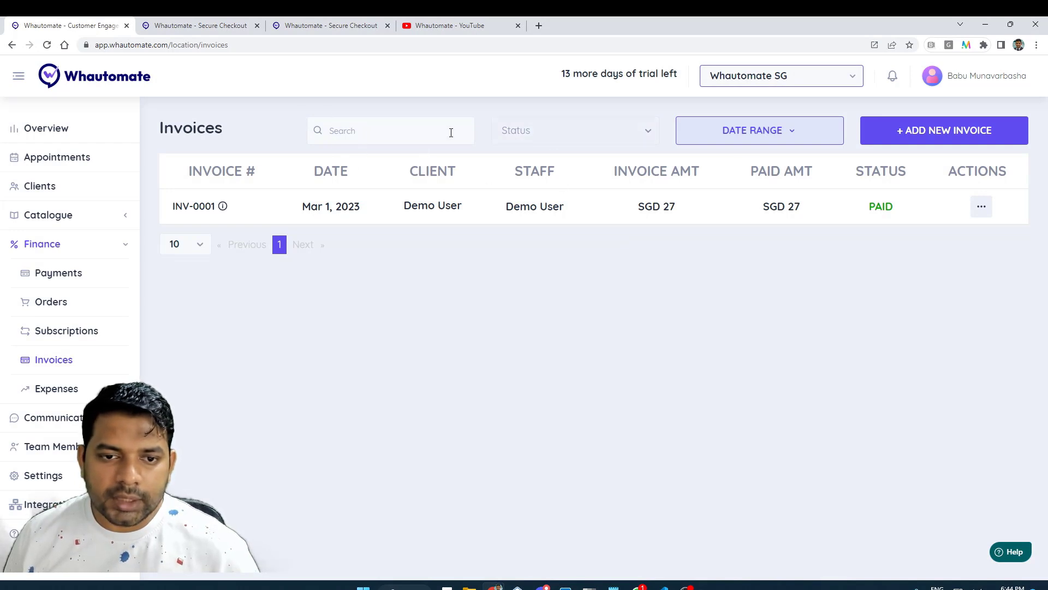
# - Check the status and date range filter options of the invoices list without applying any
pyautogui.click(578, 131)
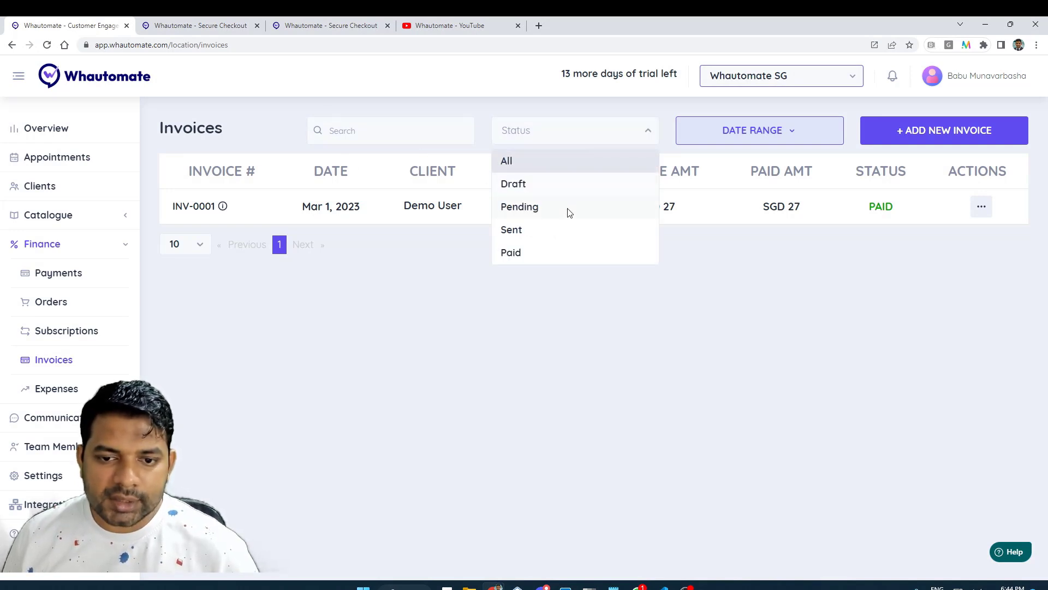
pyautogui.click(756, 129)
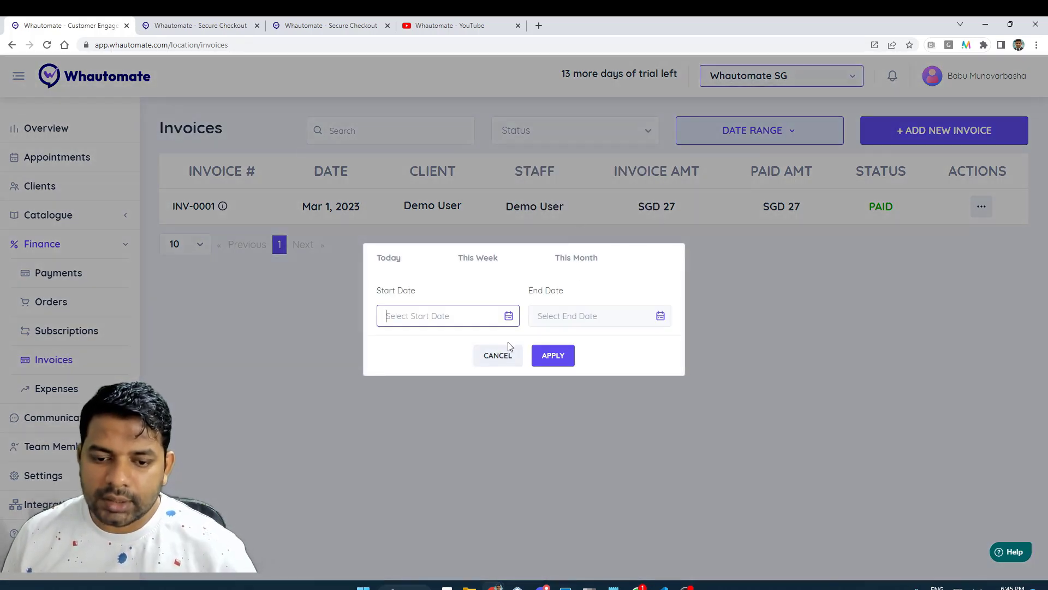
pyautogui.click(503, 356)
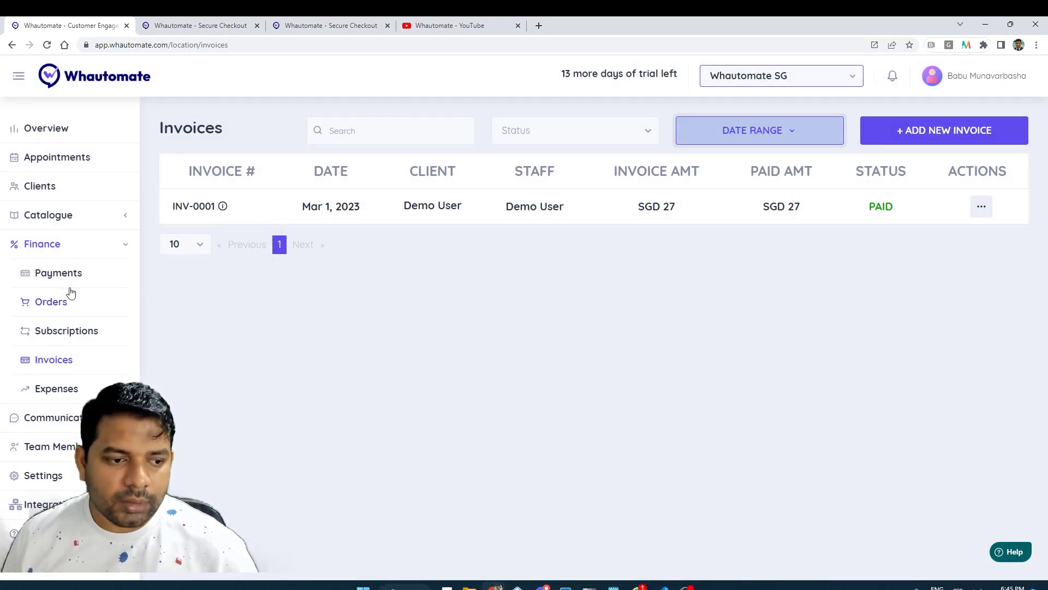
# - Review the recorded payments and their fees, and filter the payments list by the demo staff member
pyautogui.click(62, 273)
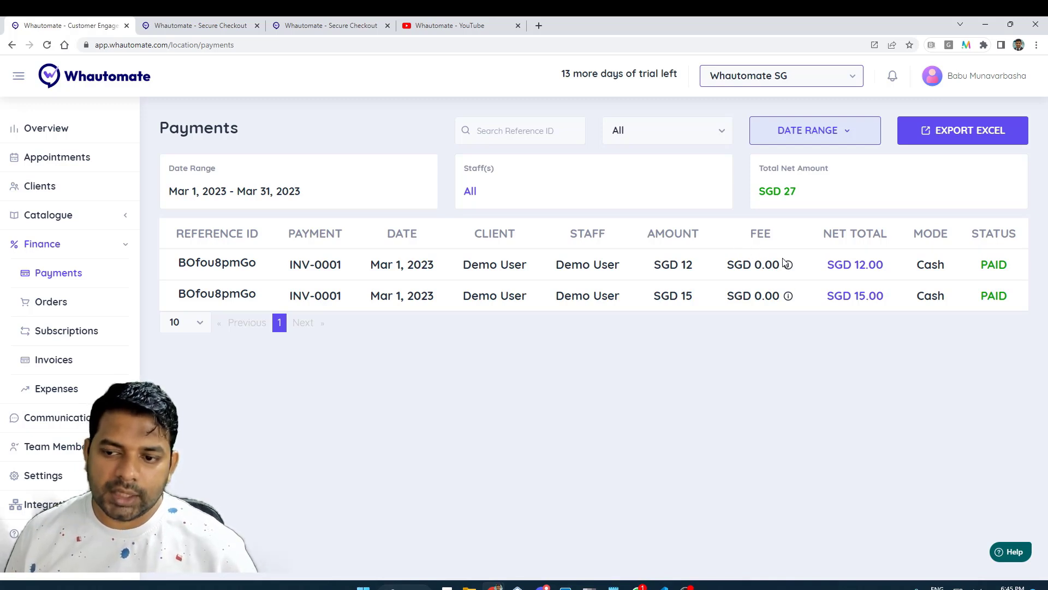
pyautogui.moveTo(789, 265)
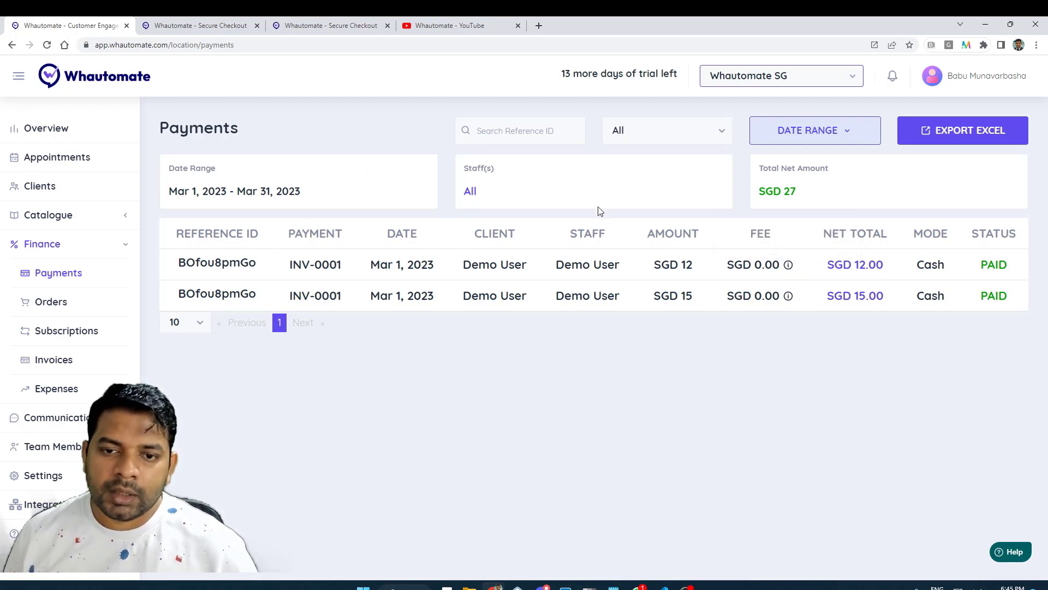
pyautogui.click(647, 135)
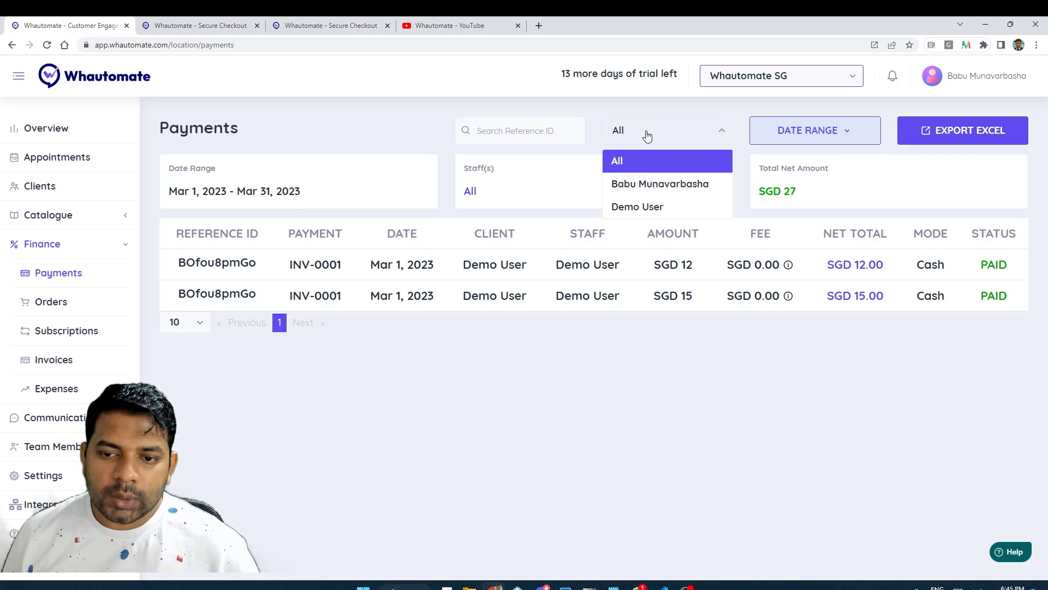
pyautogui.click(639, 209)
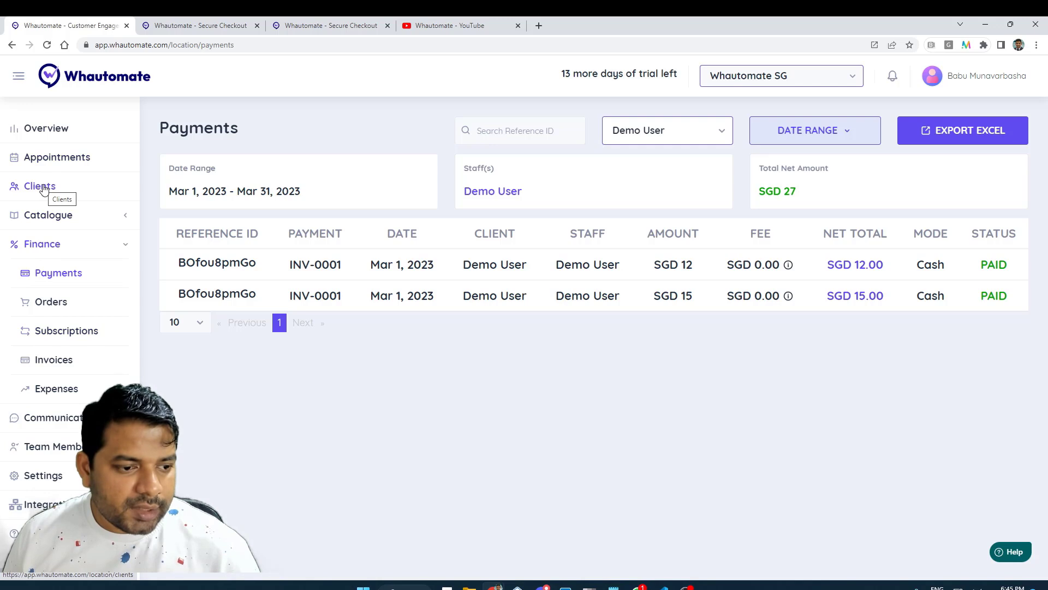
# - Return to the invoices list, and open the demo user's client record to review its invoices and amount due
pyautogui.click(48, 362)
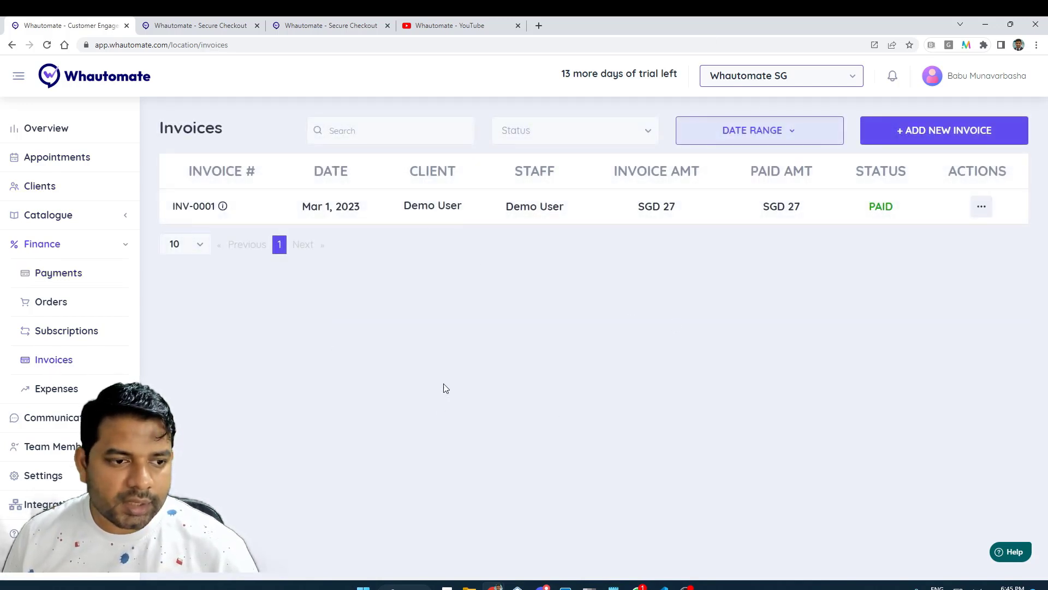
pyautogui.click(54, 189)
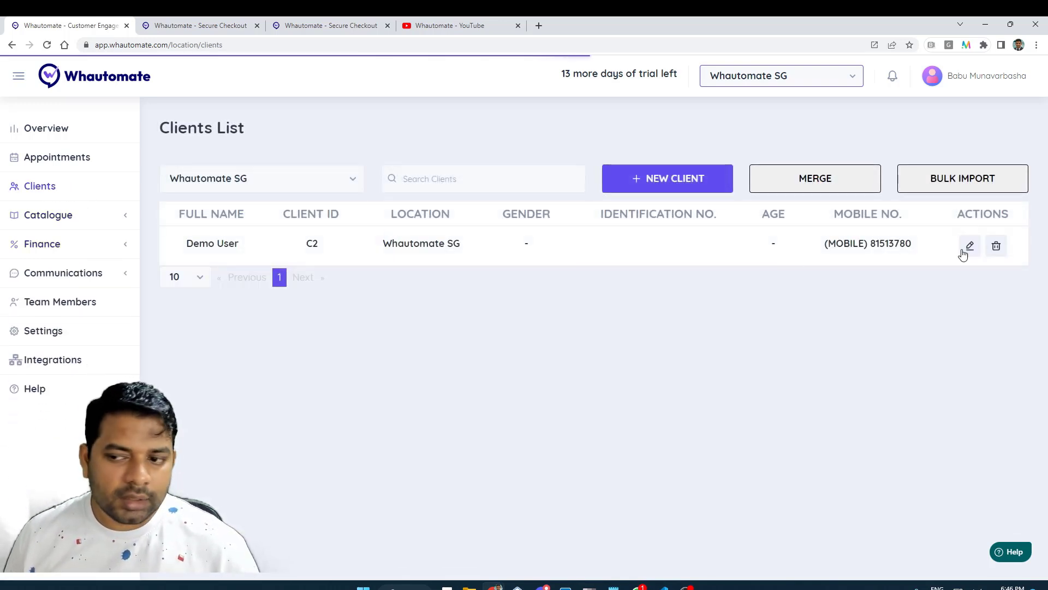
pyautogui.click(966, 249)
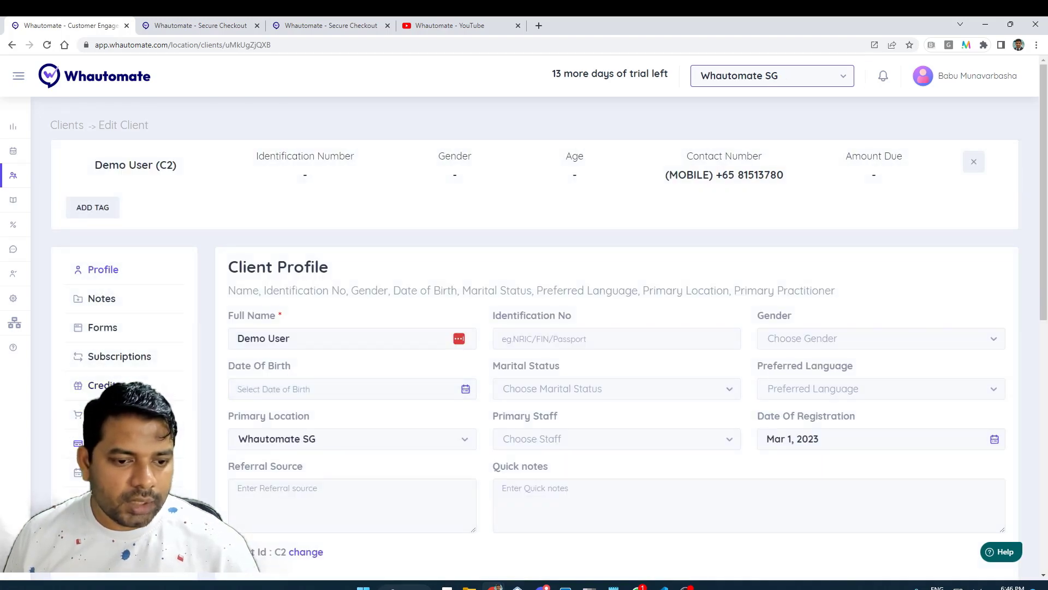
pyautogui.click(106, 443)
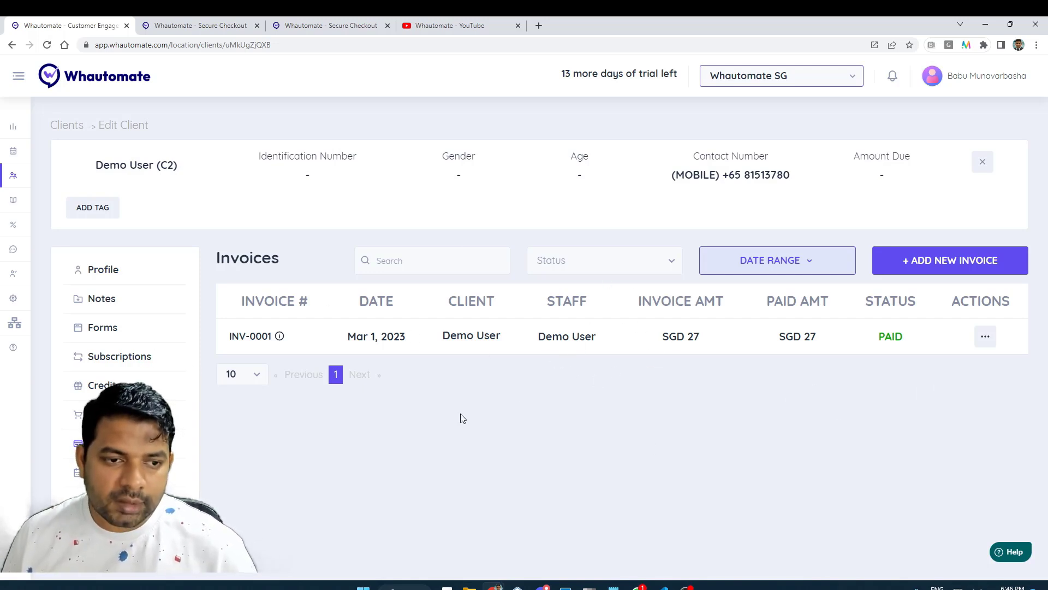
pyautogui.moveTo(857, 178); pyautogui.dragTo(901, 180)
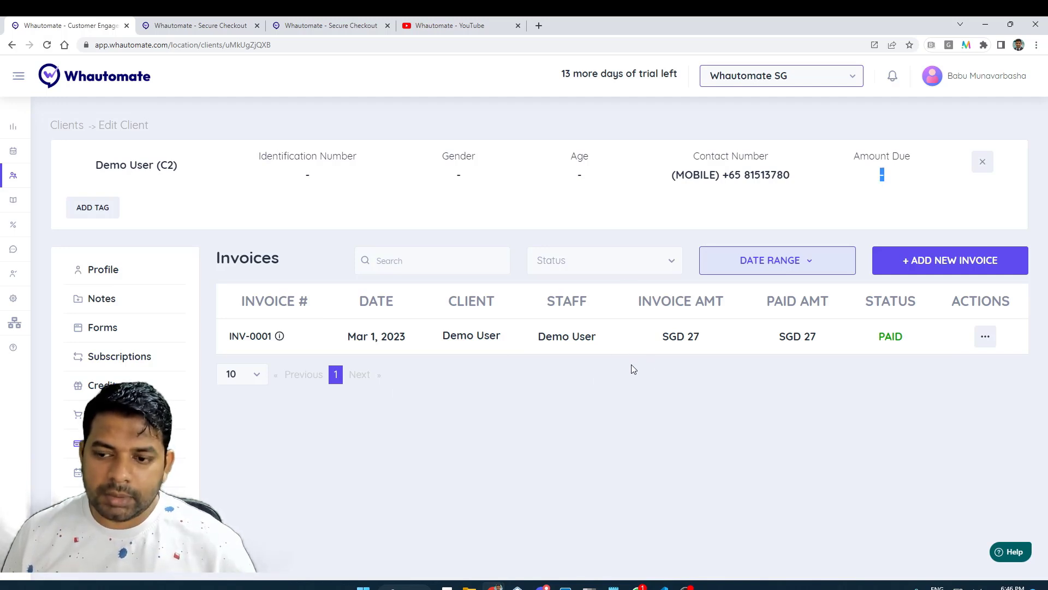